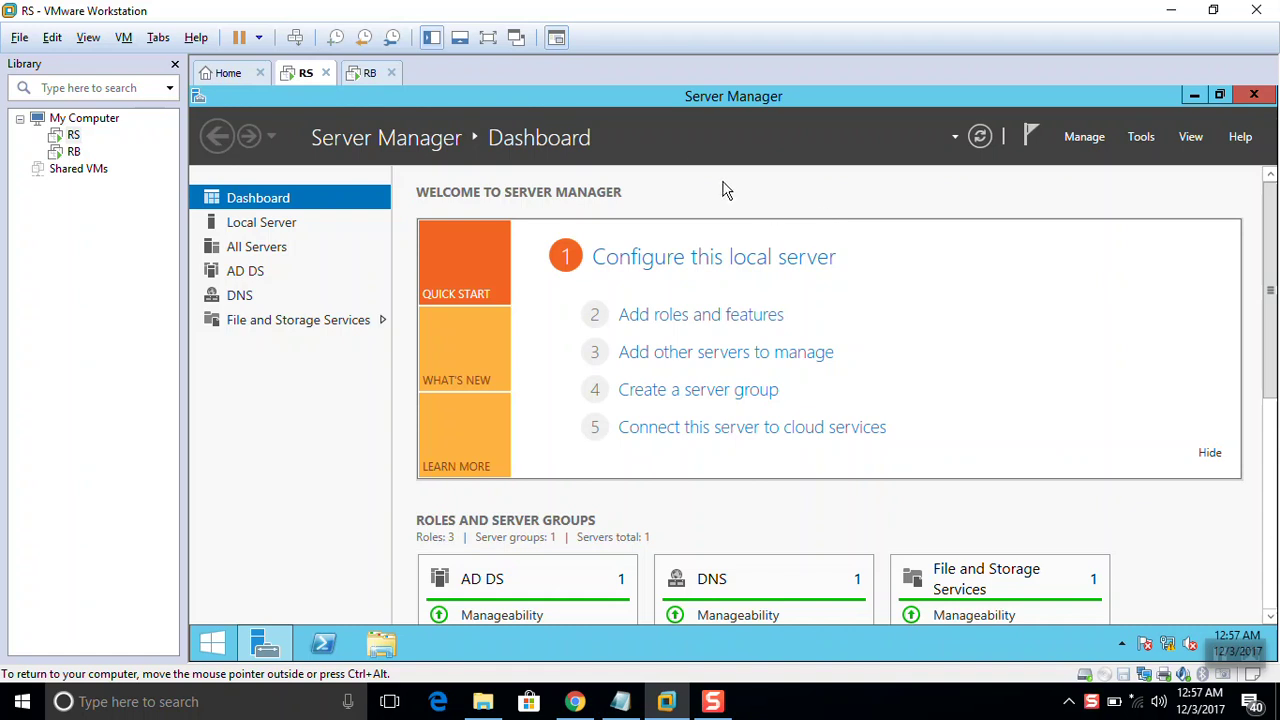
pyautogui.click(1085, 140)
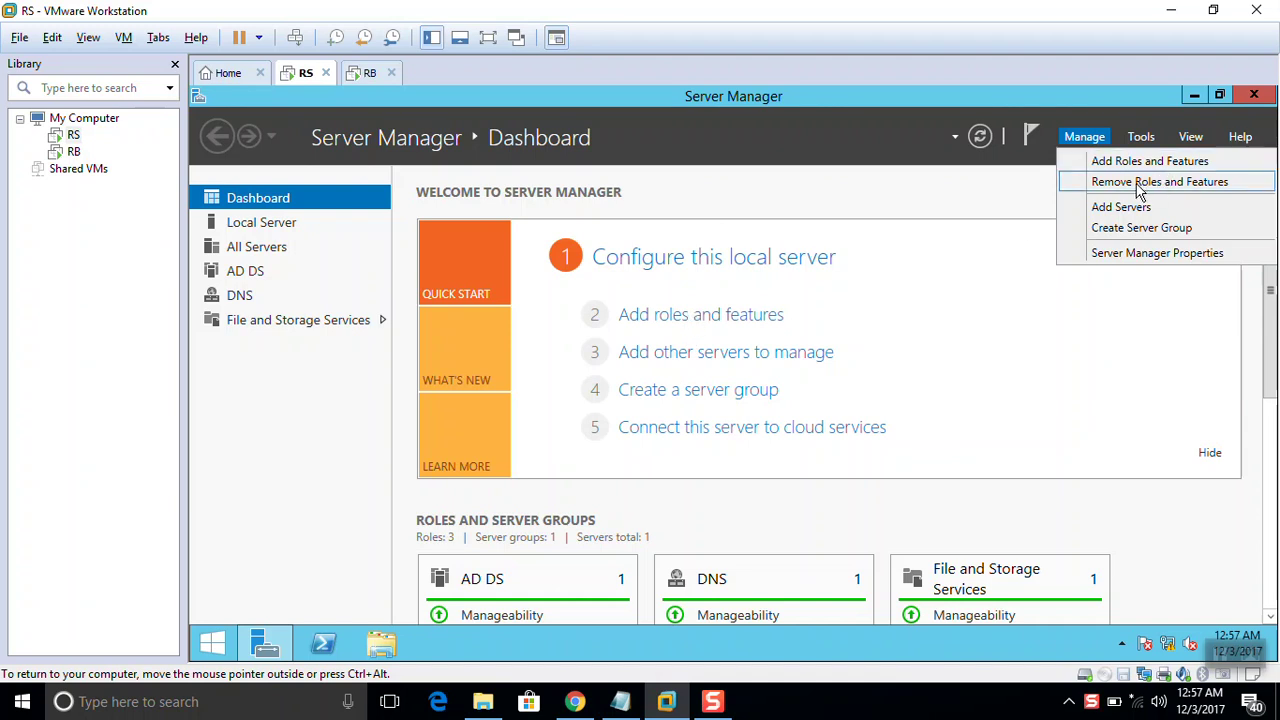
pyautogui.click(969, 217)
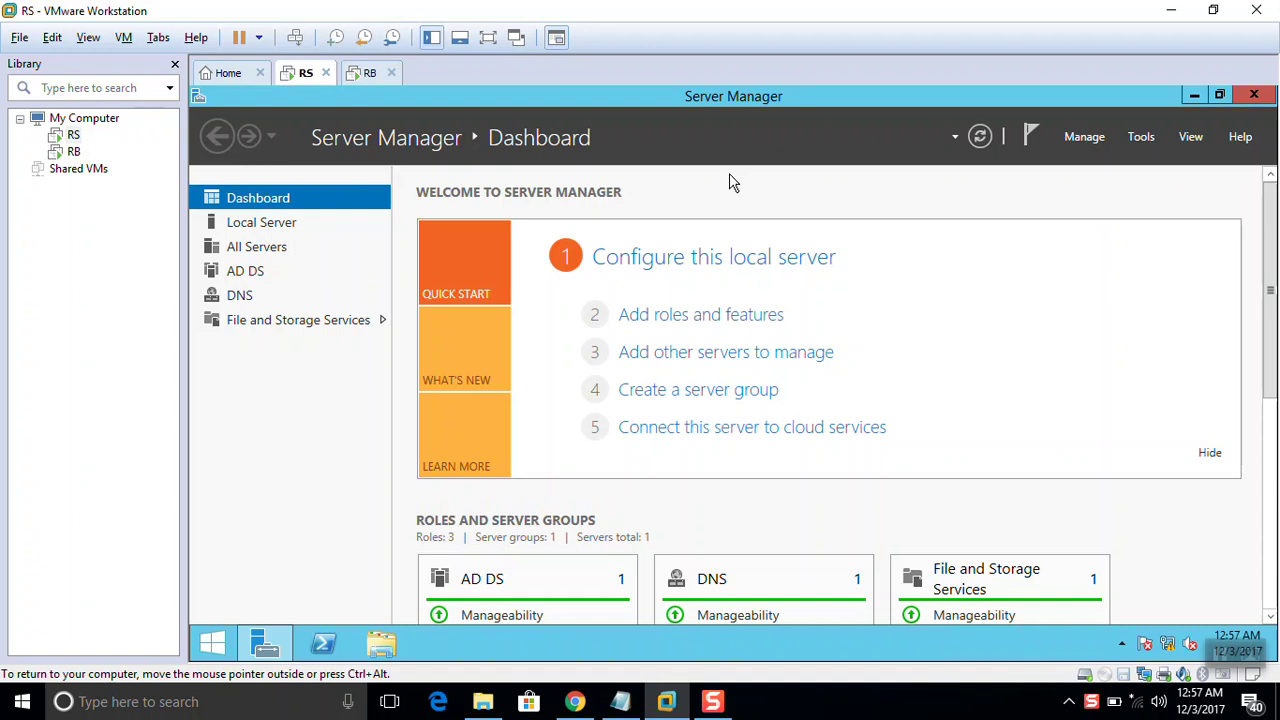
pyautogui.click(122, 40)
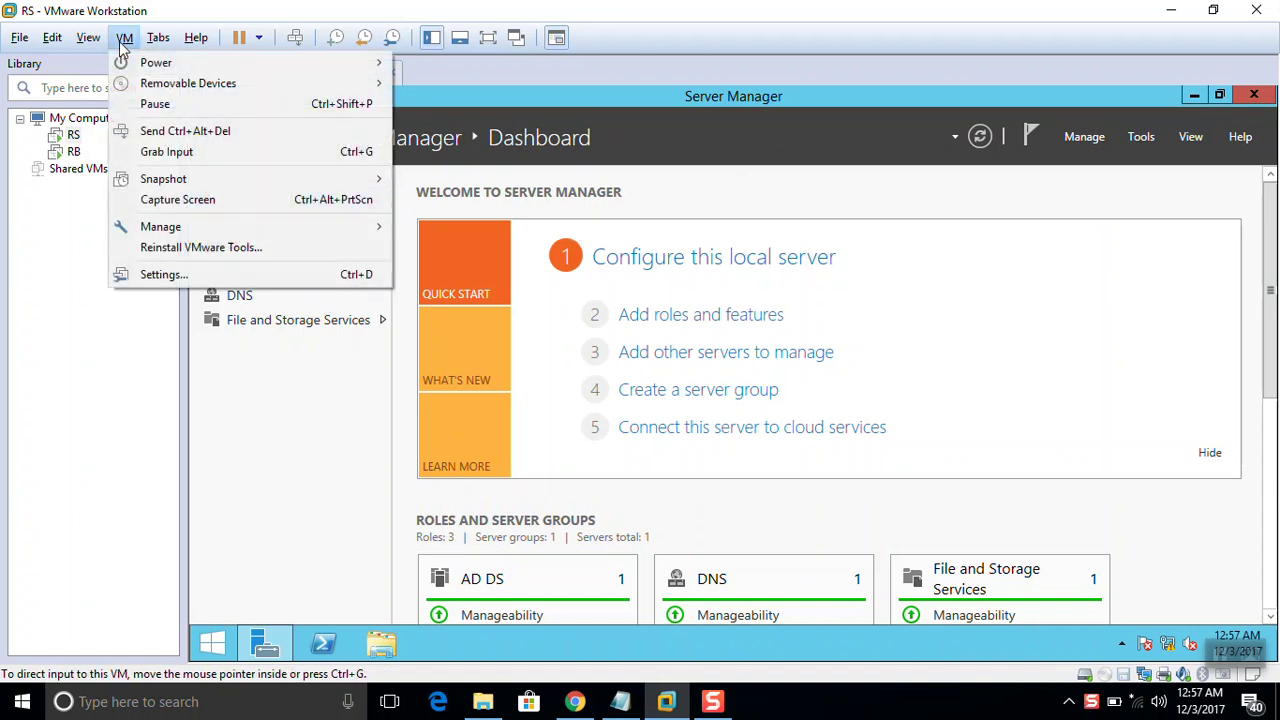
pyautogui.moveTo(222, 186)
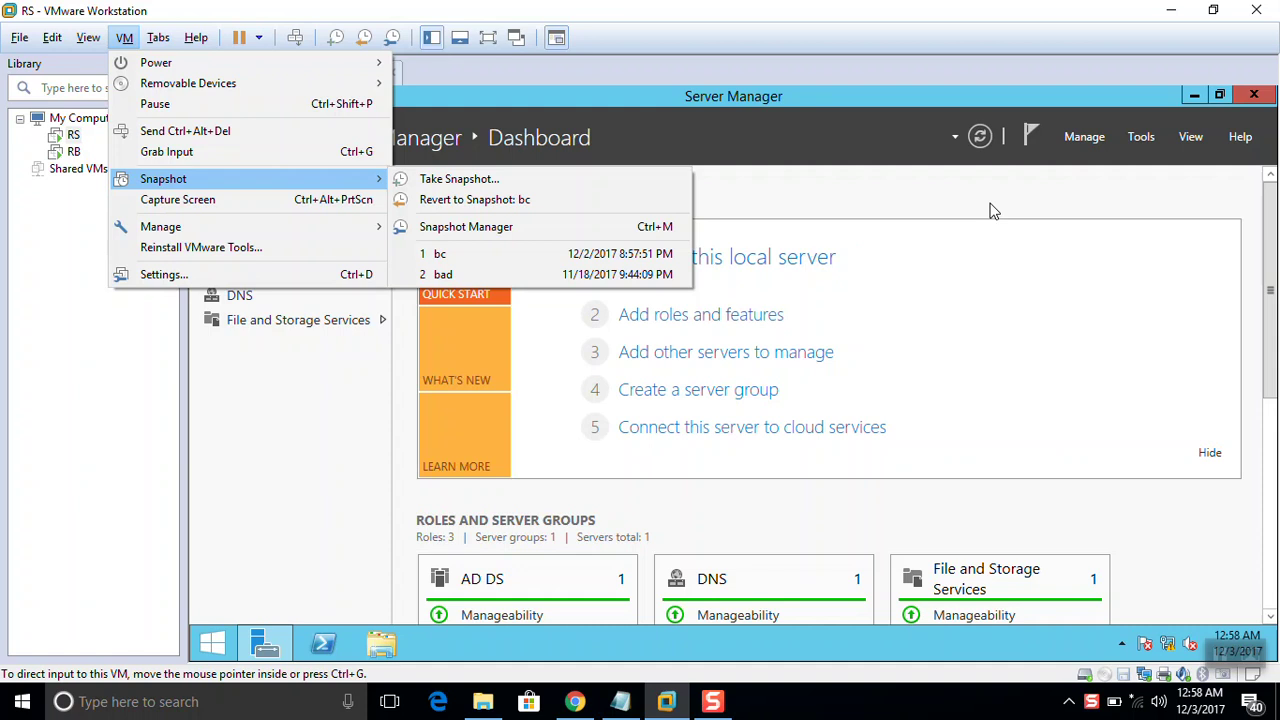
pyautogui.click(880, 216)
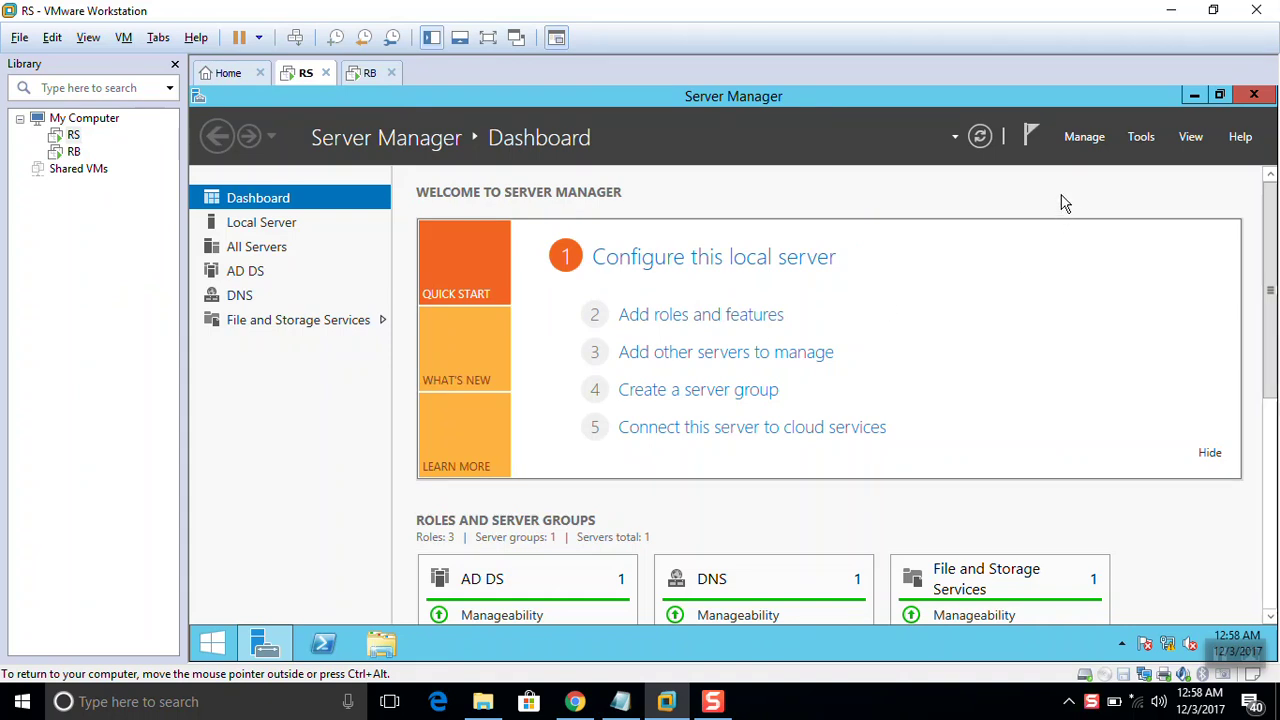
pyautogui.click(1141, 138)
pyautogui.scroll(1, 1014, 403)
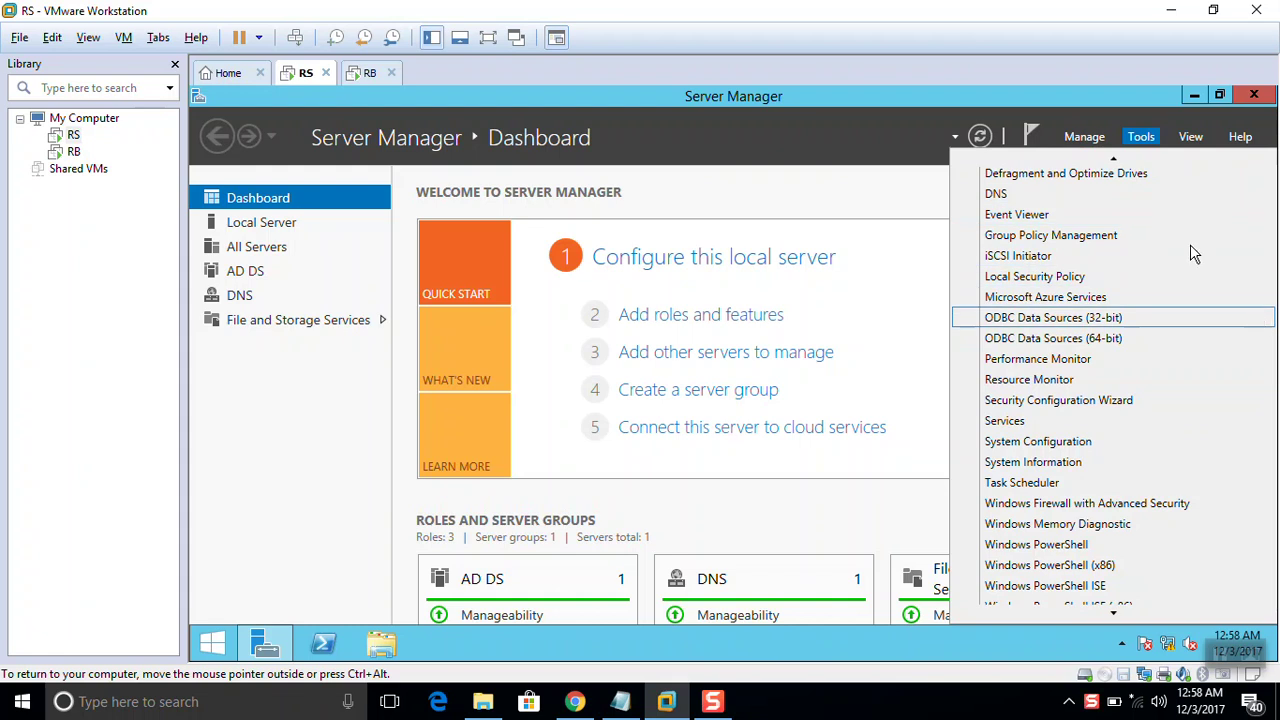
pyautogui.scroll(5, 1080, 157)
pyautogui.scroll(3, 1080, 157)
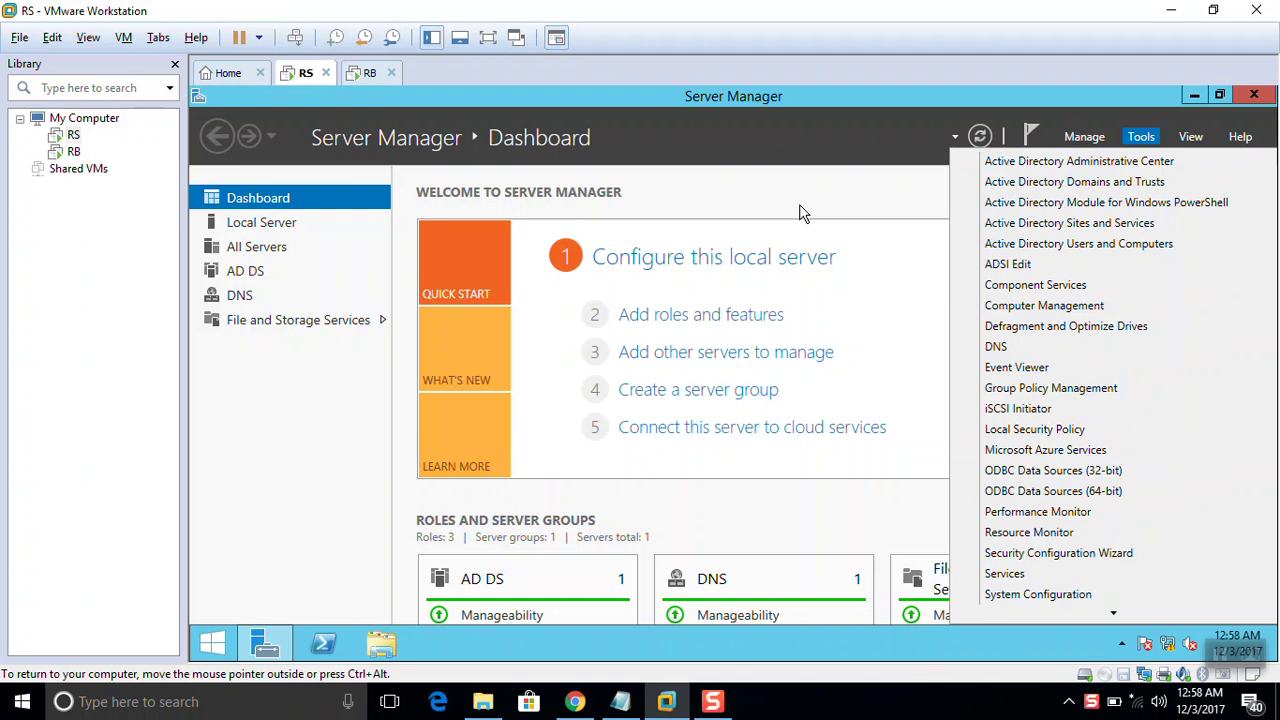
# View the server's existing drives in This PC and close the window
pyautogui.click(212, 643)
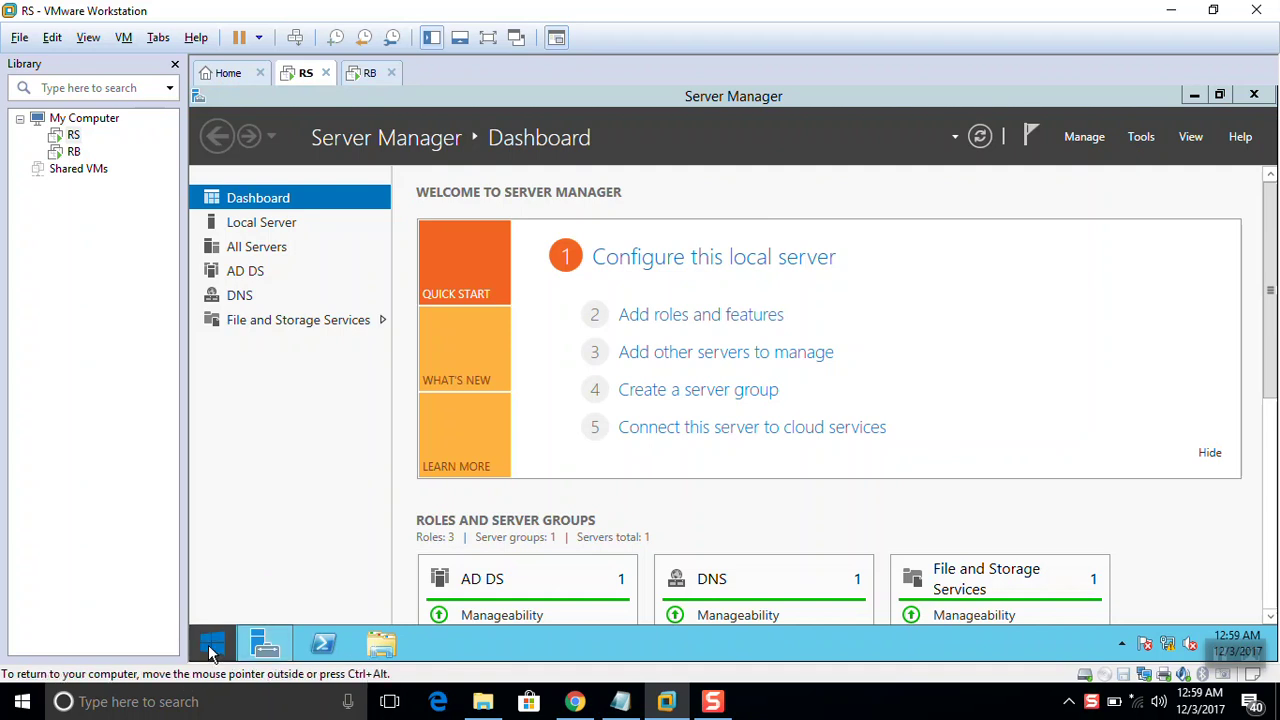
pyautogui.click(210, 643)
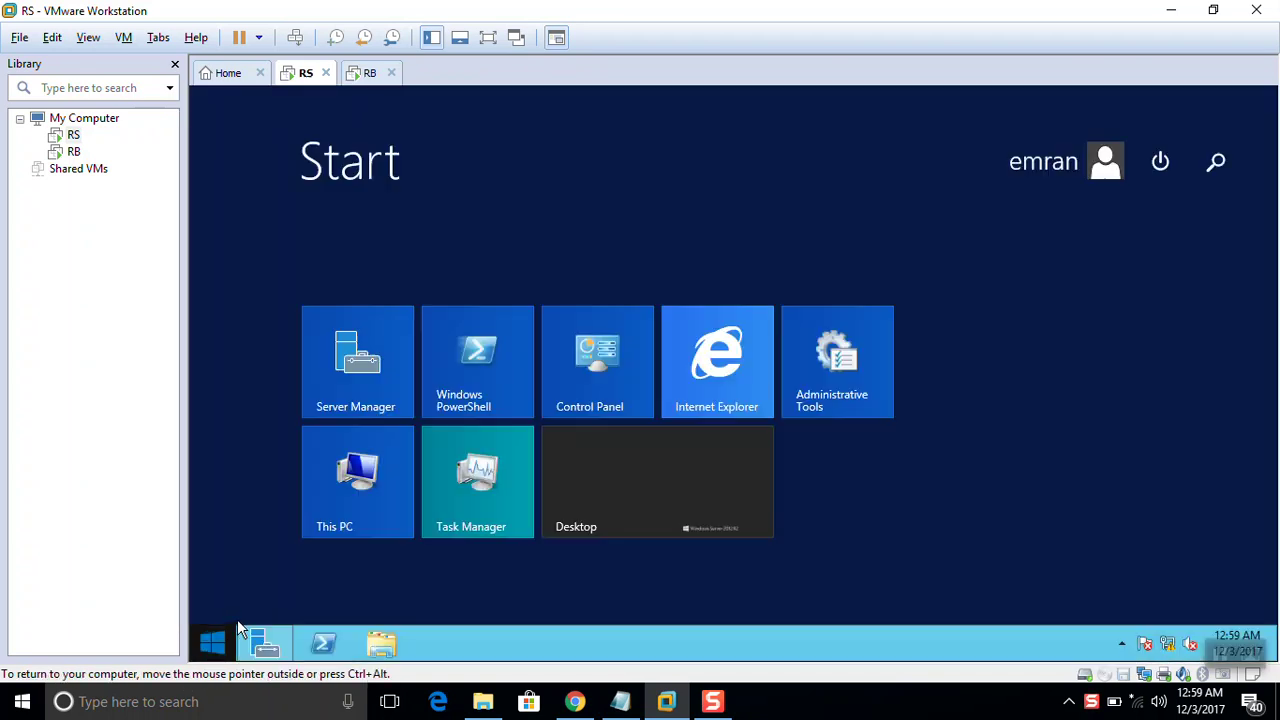
pyautogui.click(343, 505)
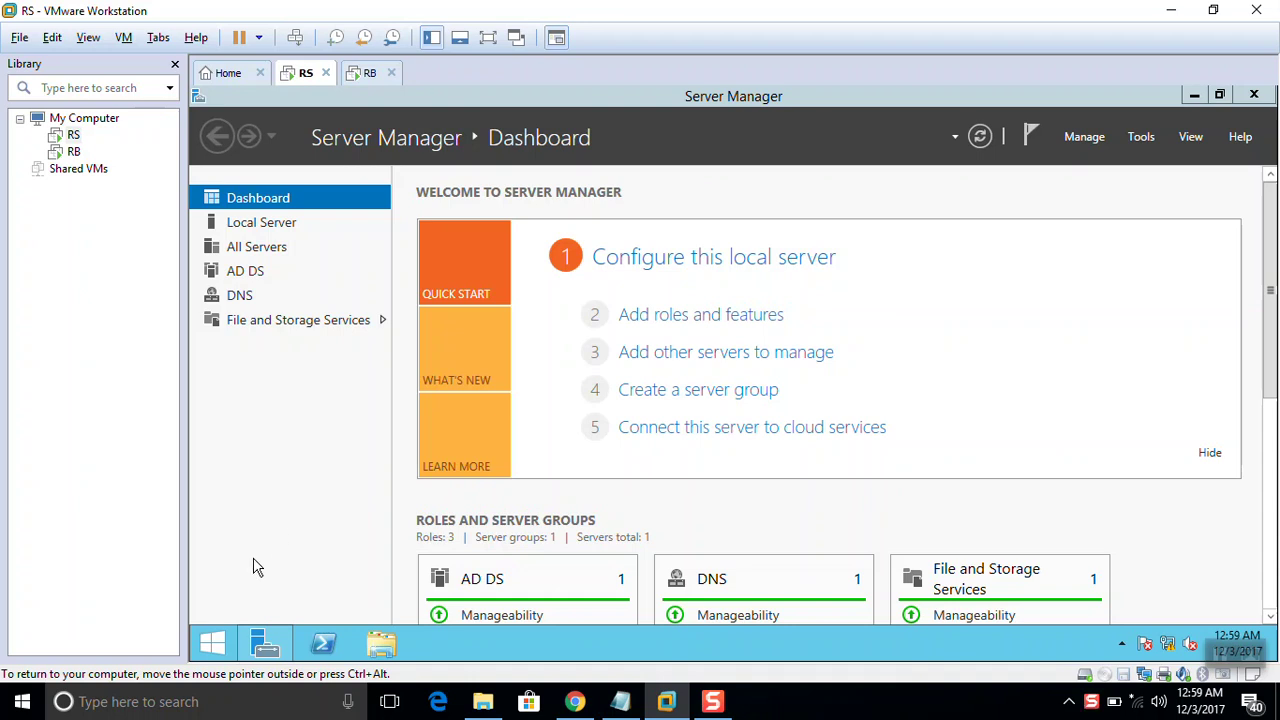
pyautogui.press('super+e')
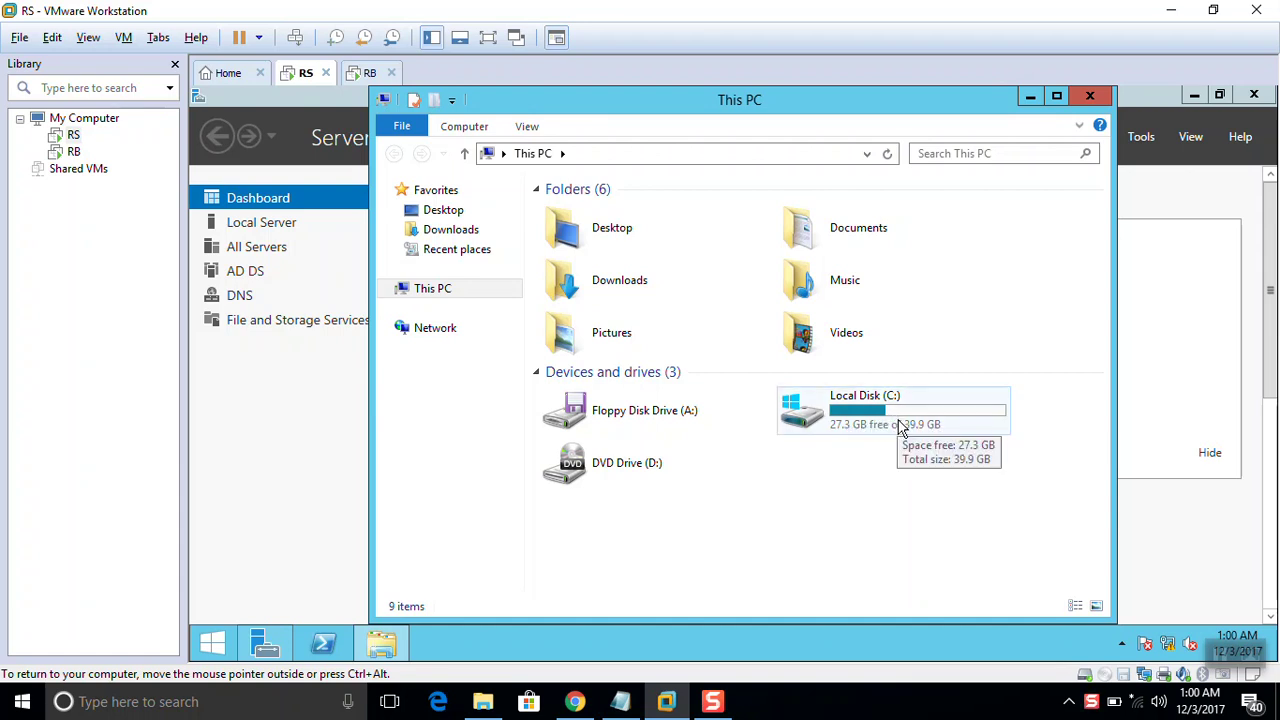
pyautogui.click(1091, 97)
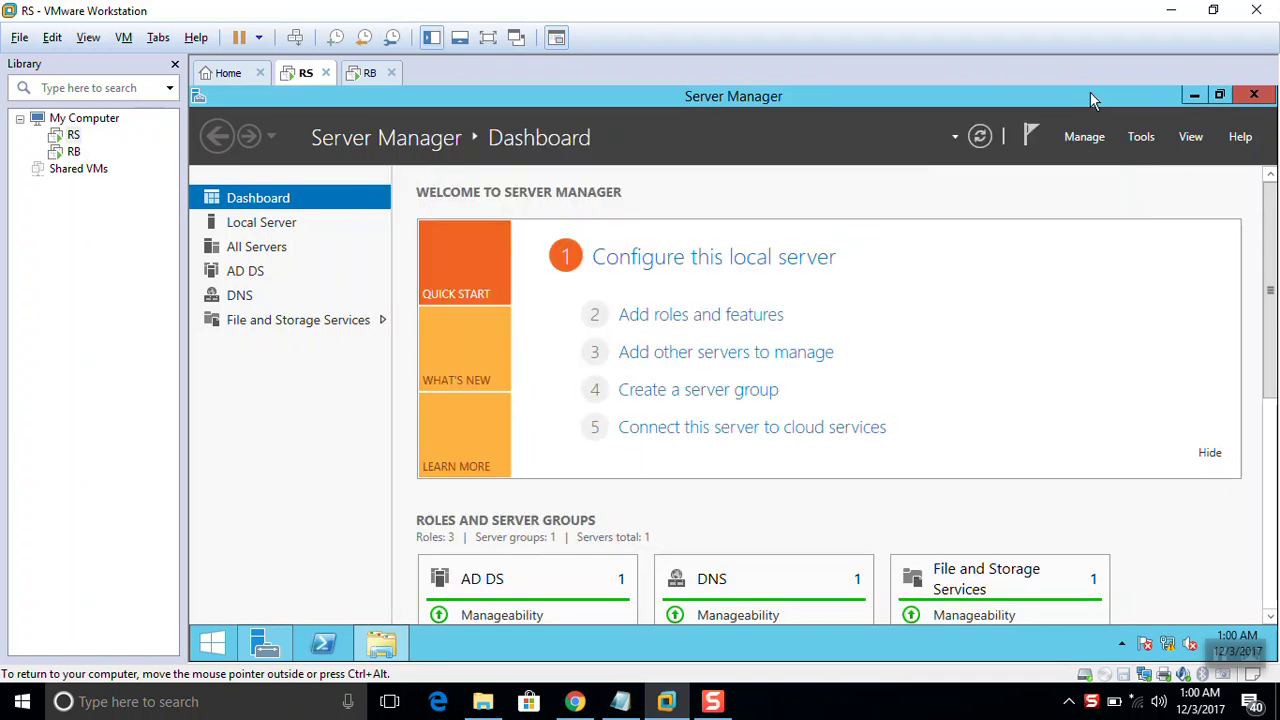
# Open Computer Management on the RS server and show Disk Management
pyautogui.click(1141, 140)
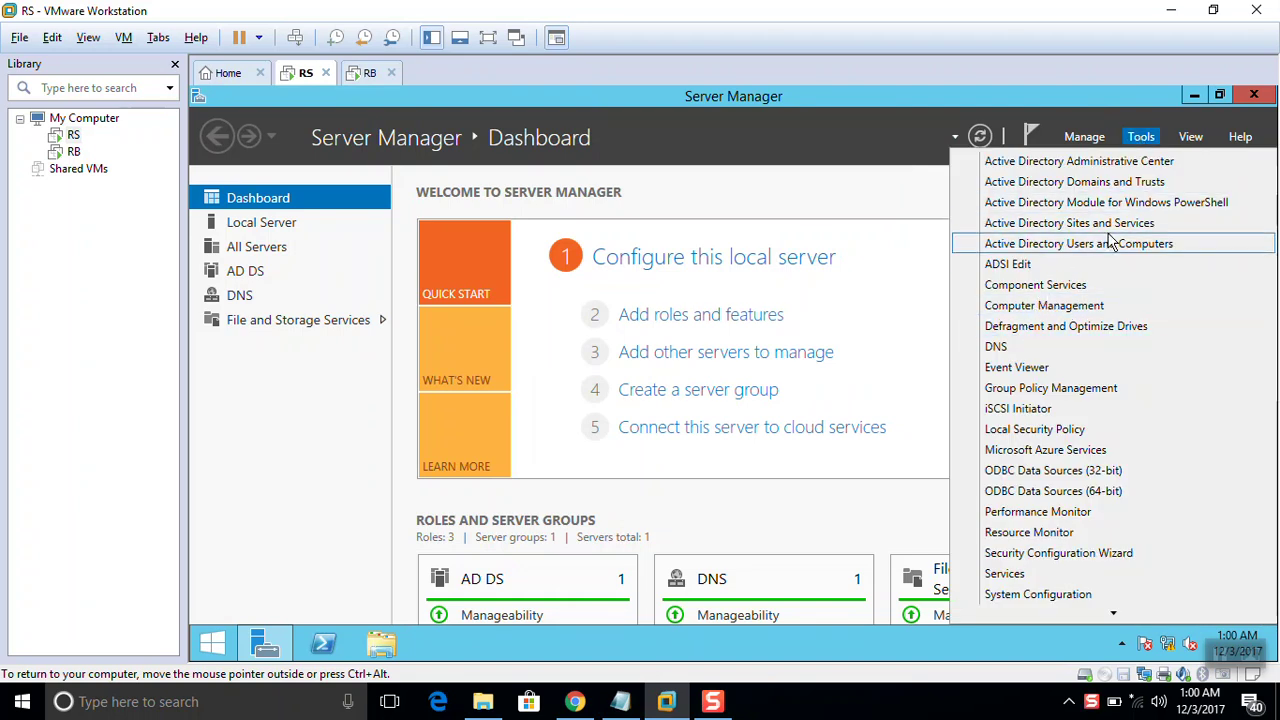
pyautogui.click(1034, 310)
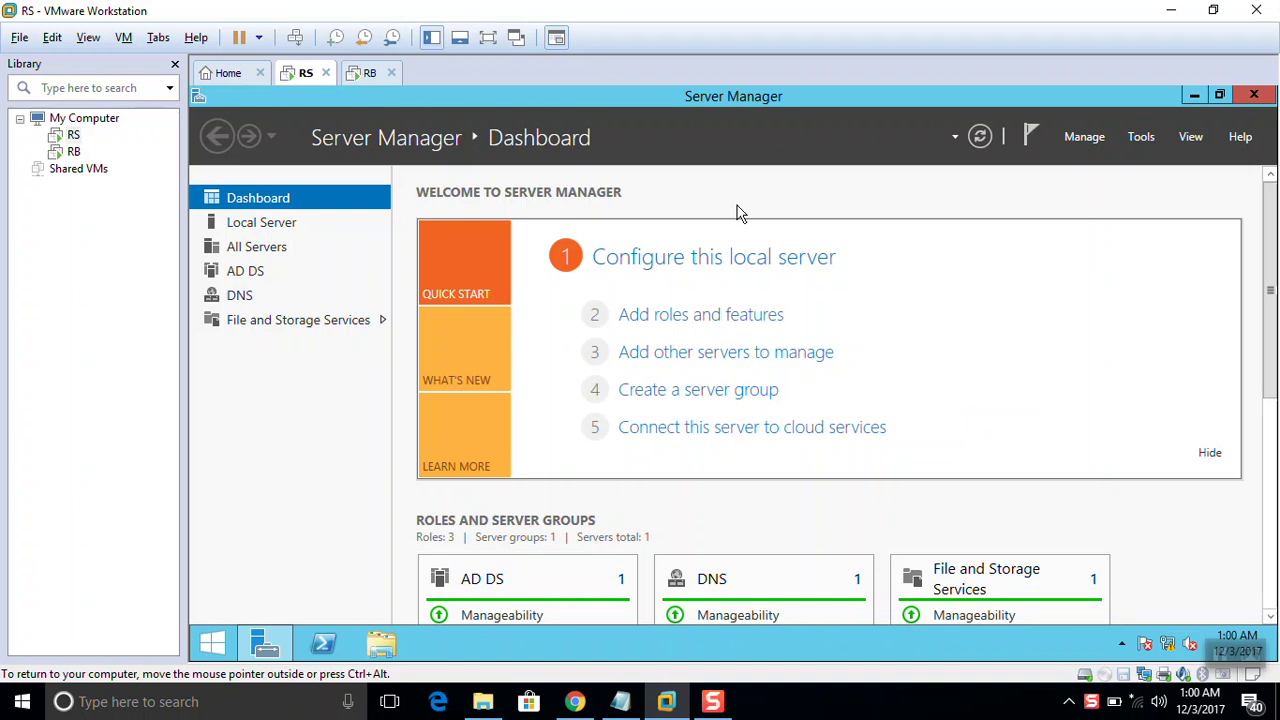
pyautogui.click(487, 38)
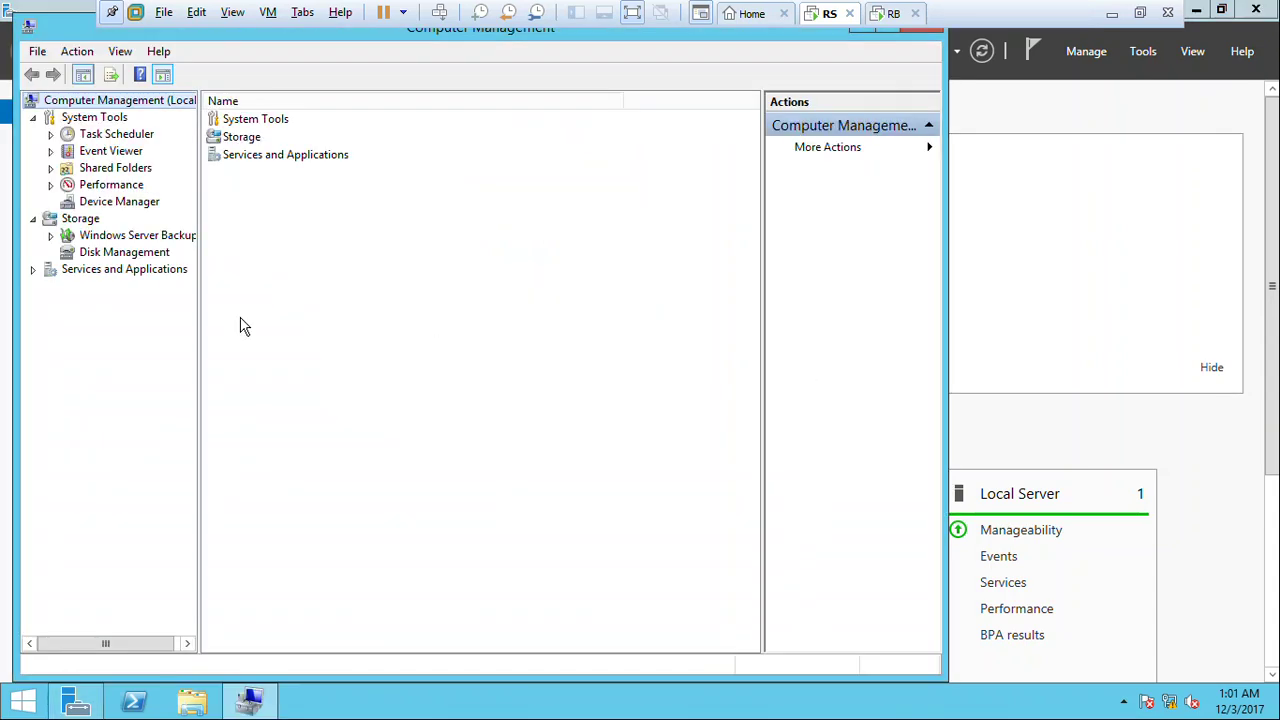
pyautogui.click(110, 256)
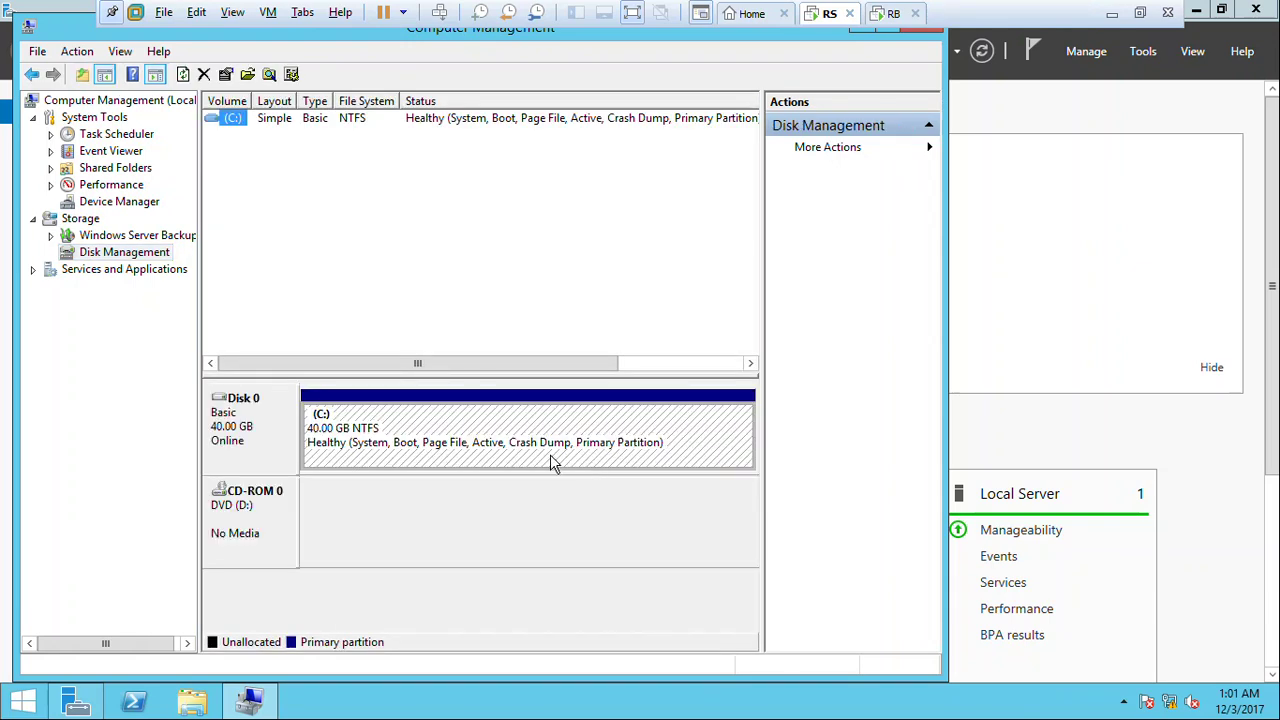
# Shrink the C: volume on Disk 0 by 5000 MB
pyautogui.click(408, 438)
pyautogui.rightClick(419, 449)
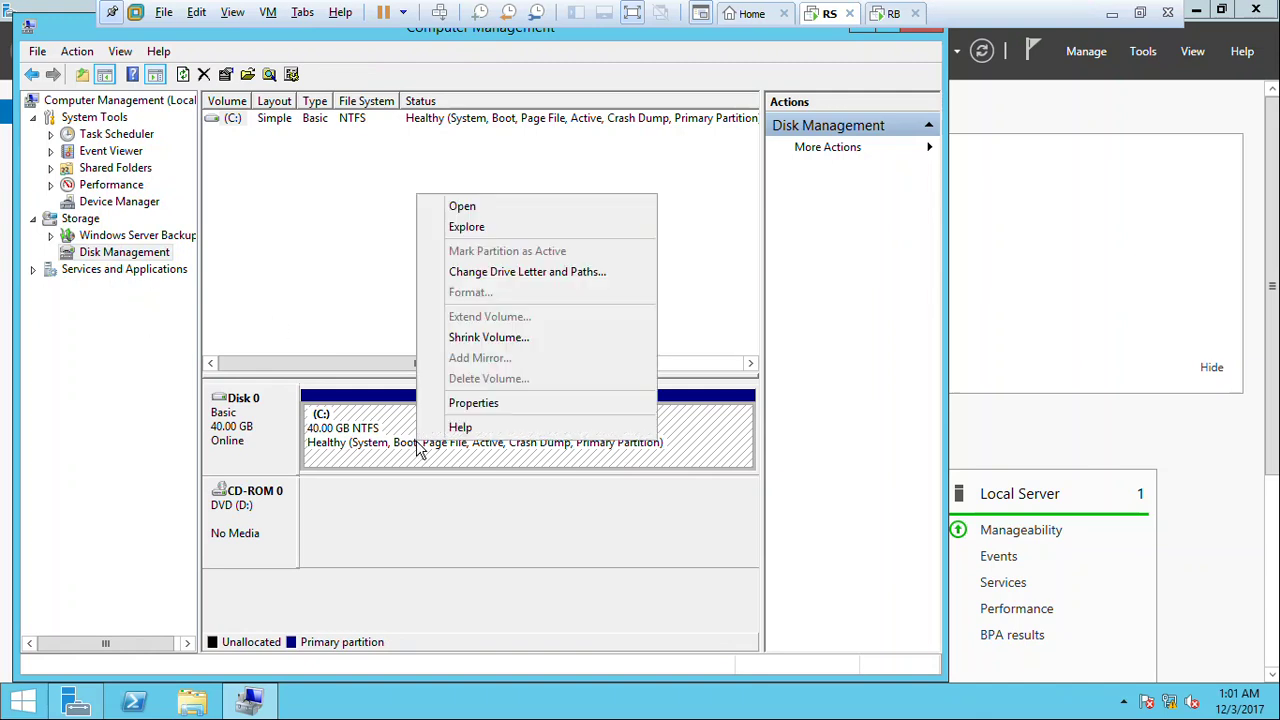
pyautogui.click(518, 343)
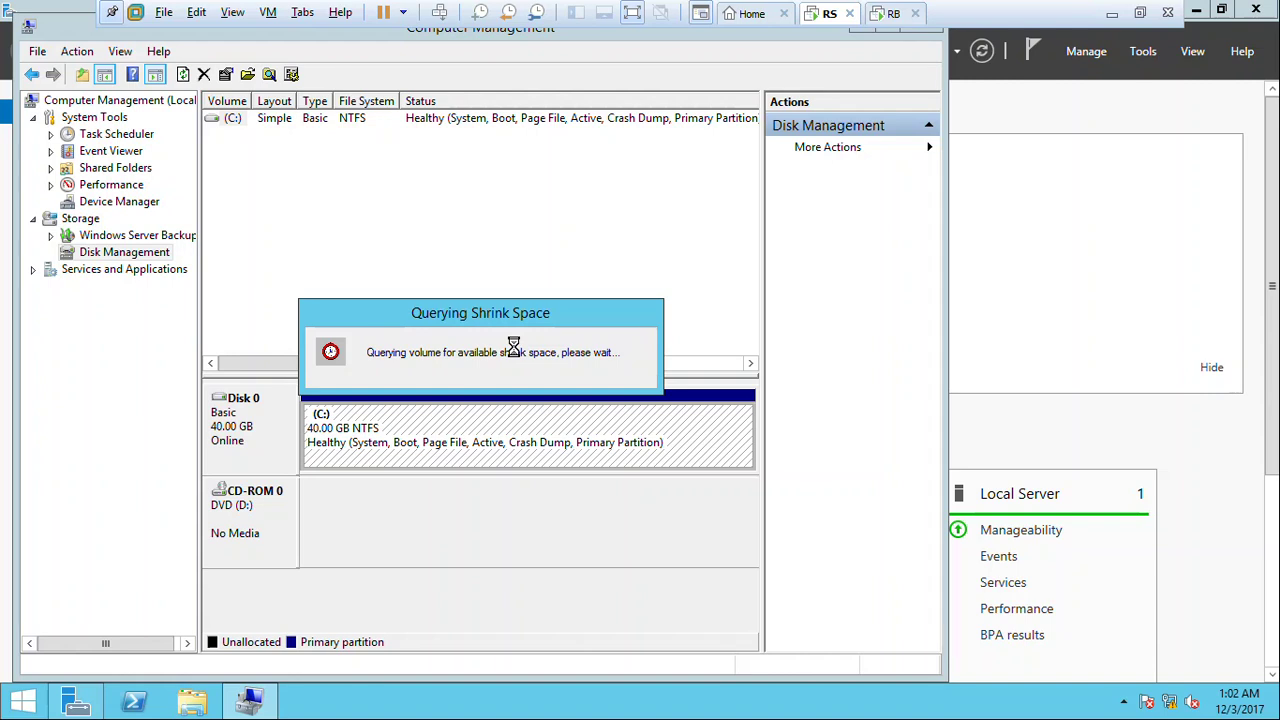
pyautogui.click(632, 13)
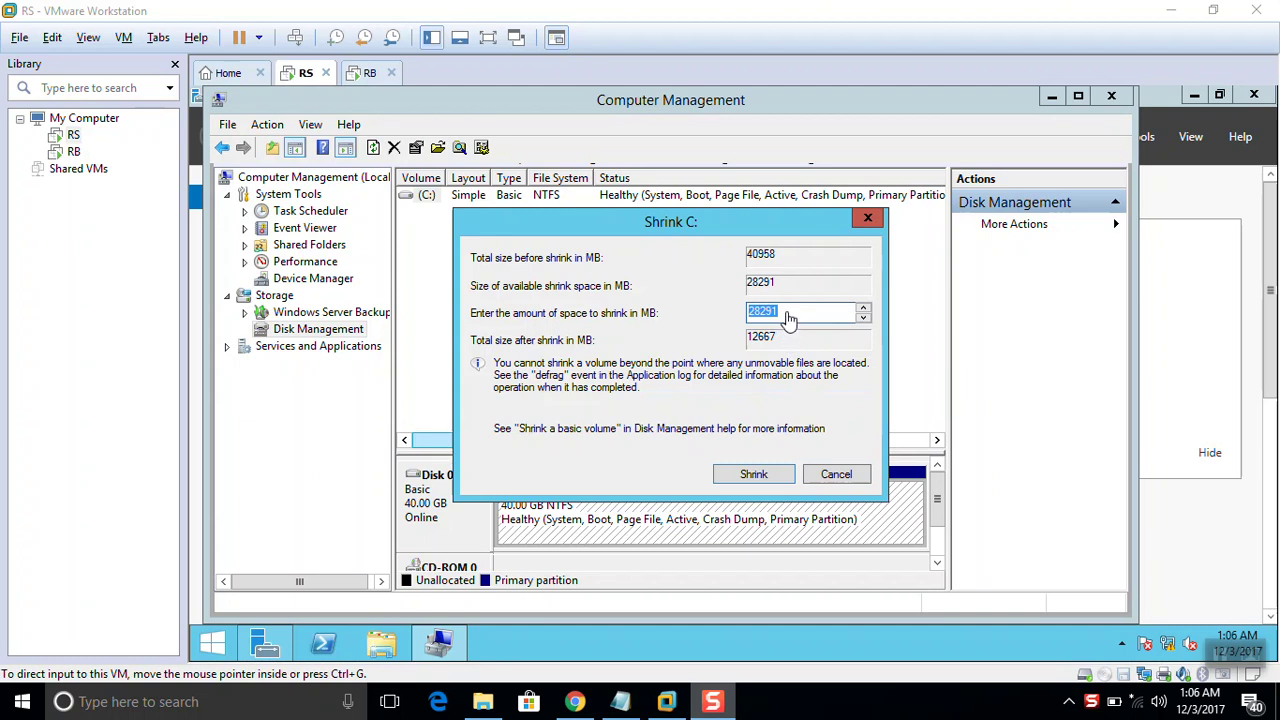
pyautogui.click(783, 312)
pyautogui.hotkey('ctrl', 'a')
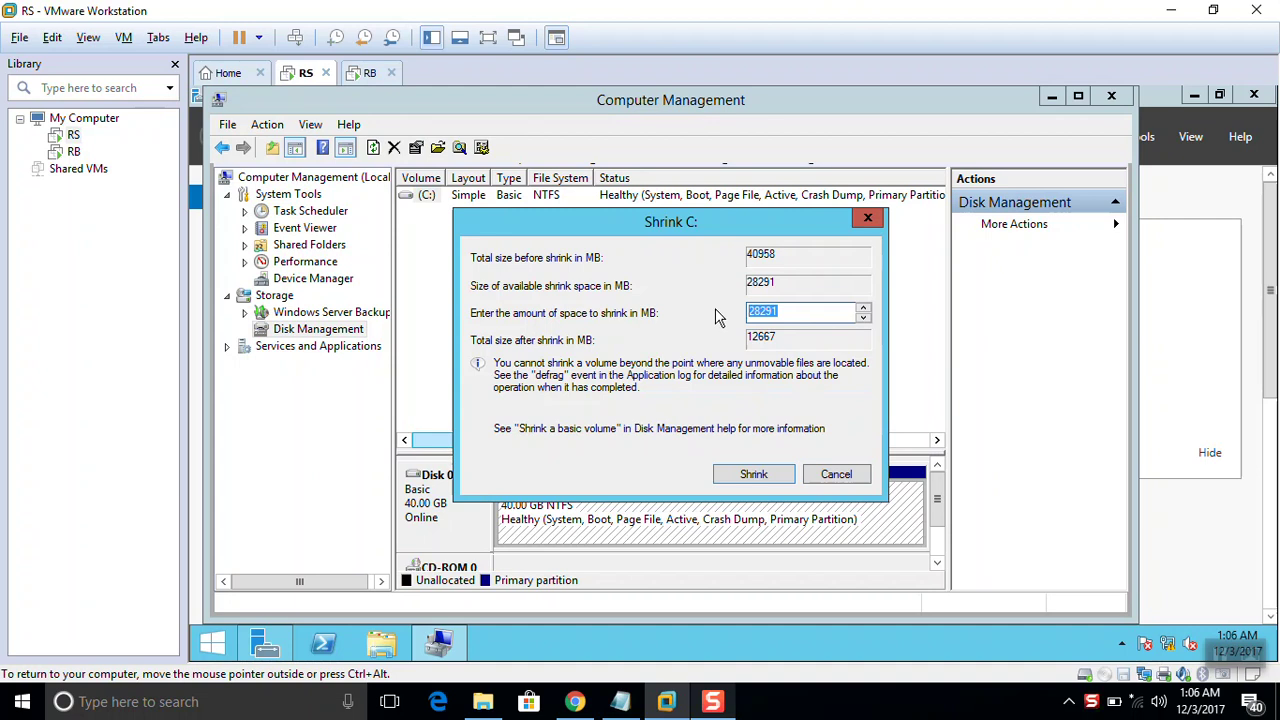
pyautogui.write('5')
pyautogui.write('000')
pyautogui.click(753, 476)
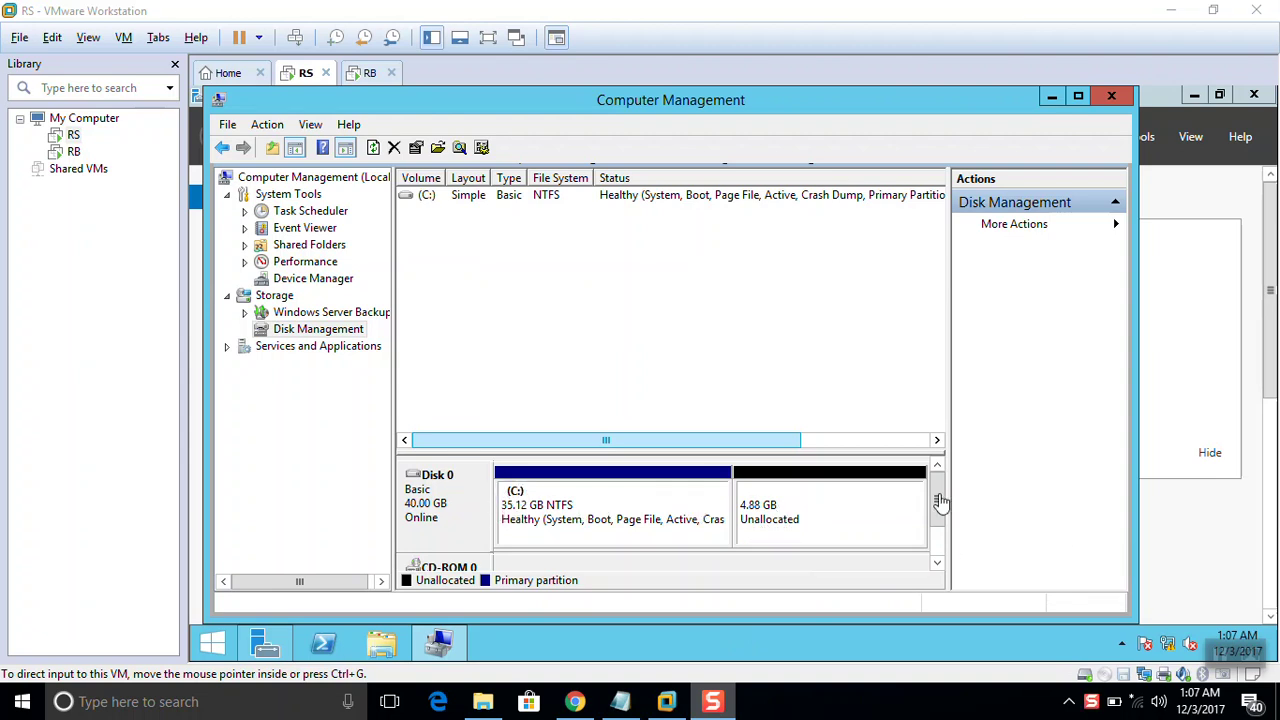
# Create a 4999 MB simple volume in the unallocated space, drive letter E, quick-formatted as NTFS with label New Volume, and close Computer Management
pyautogui.click(805, 515)
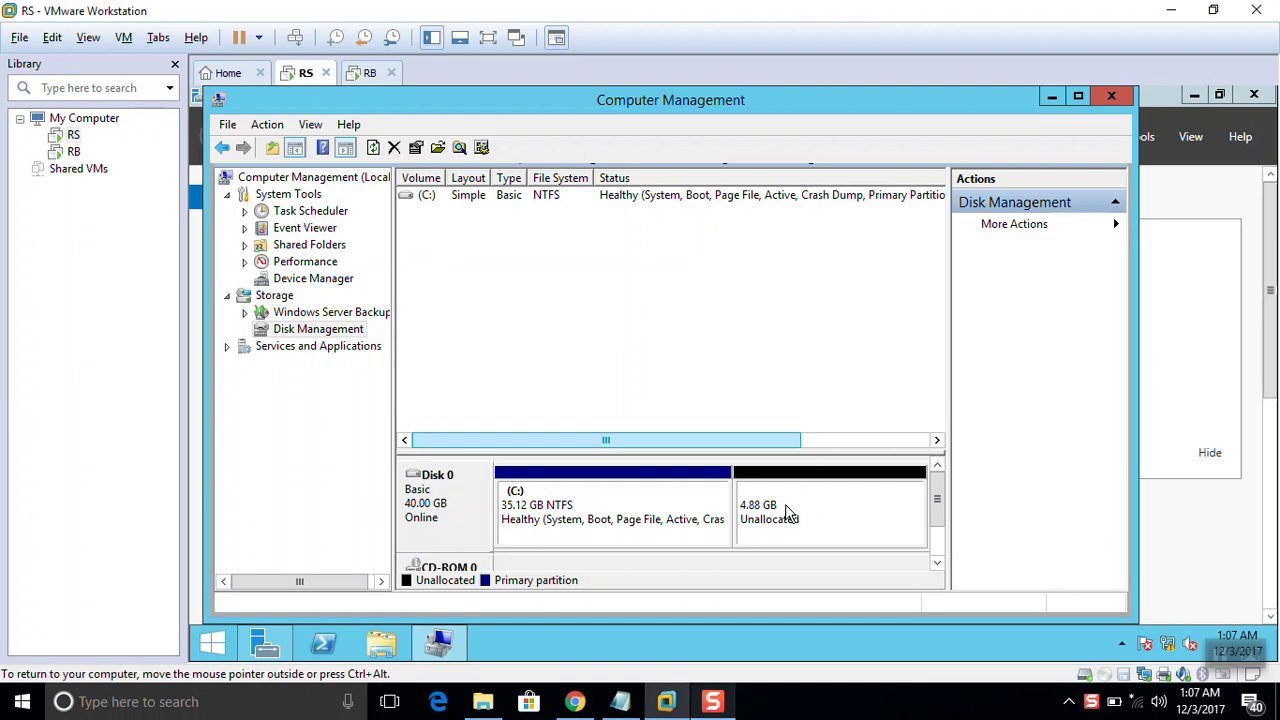
pyautogui.rightClick(788, 512)
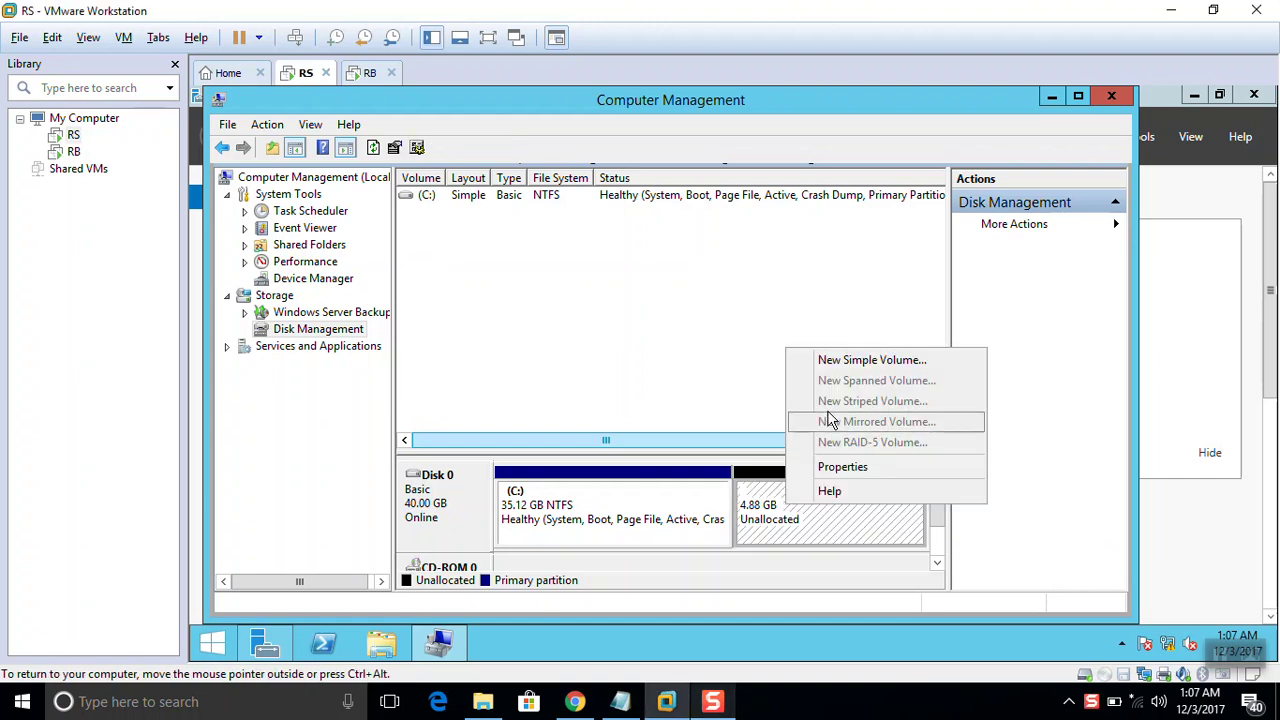
pyautogui.click(869, 362)
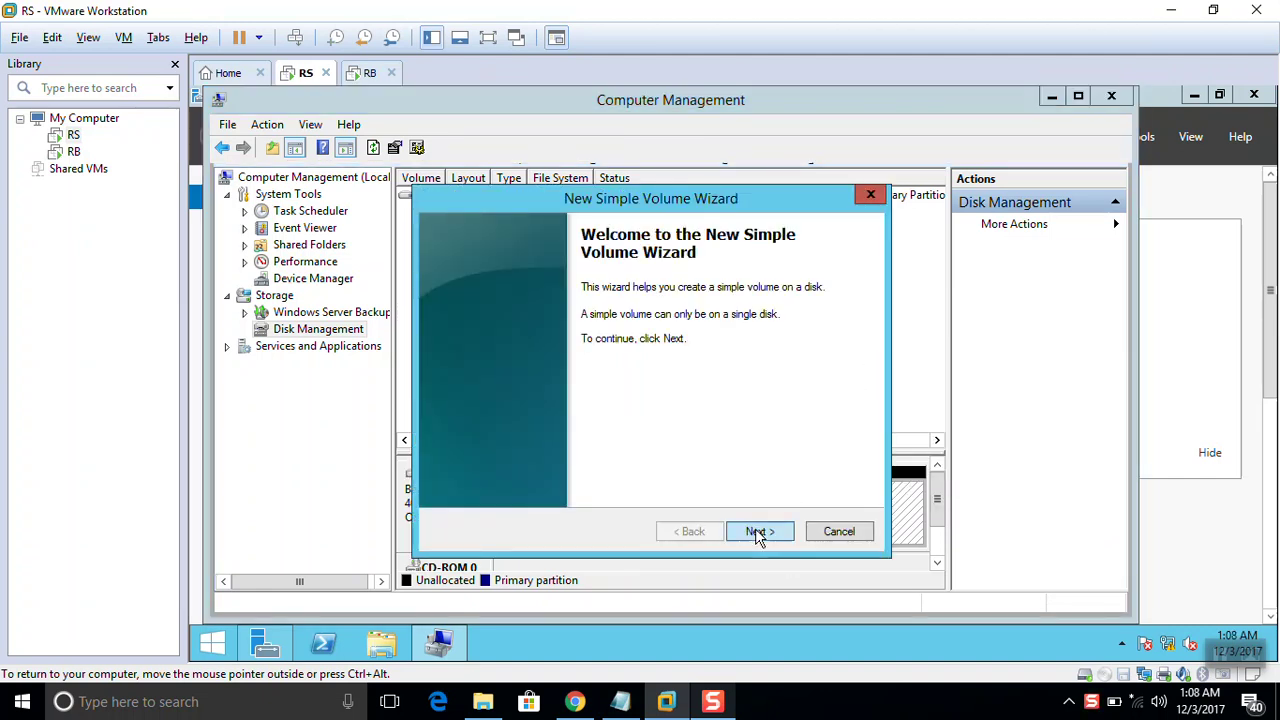
pyautogui.click(757, 531)
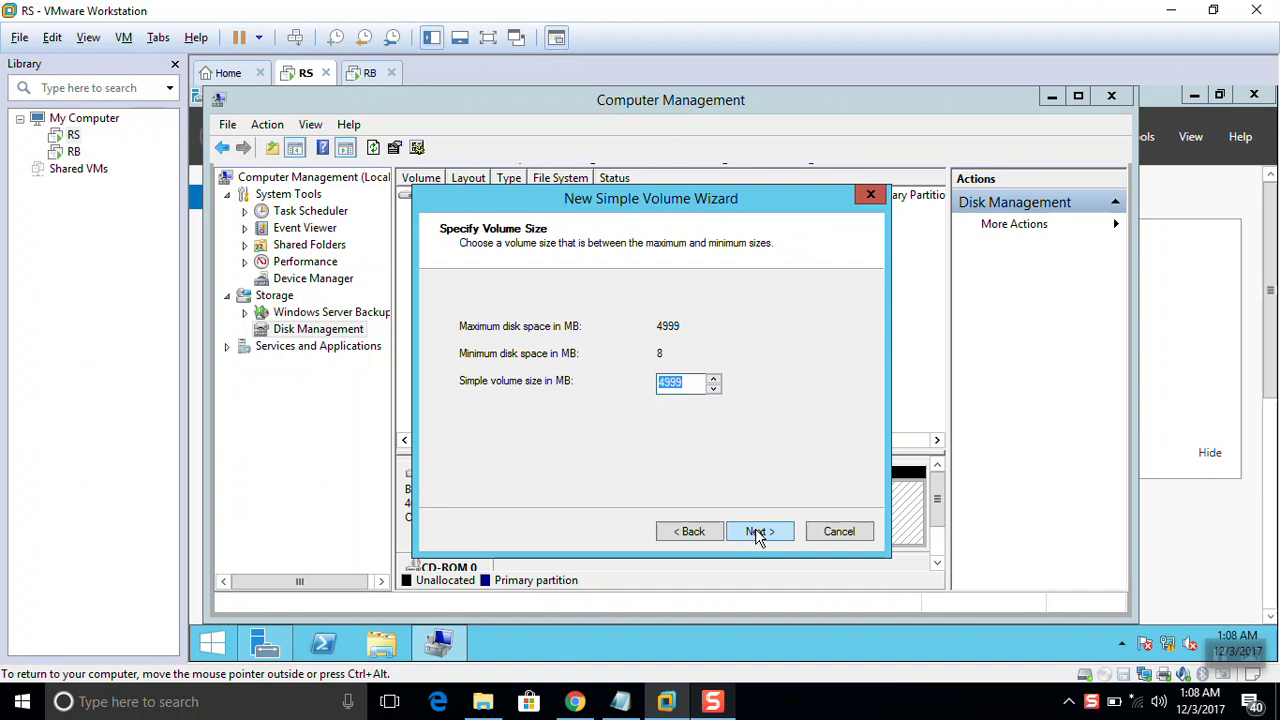
pyautogui.click(755, 530)
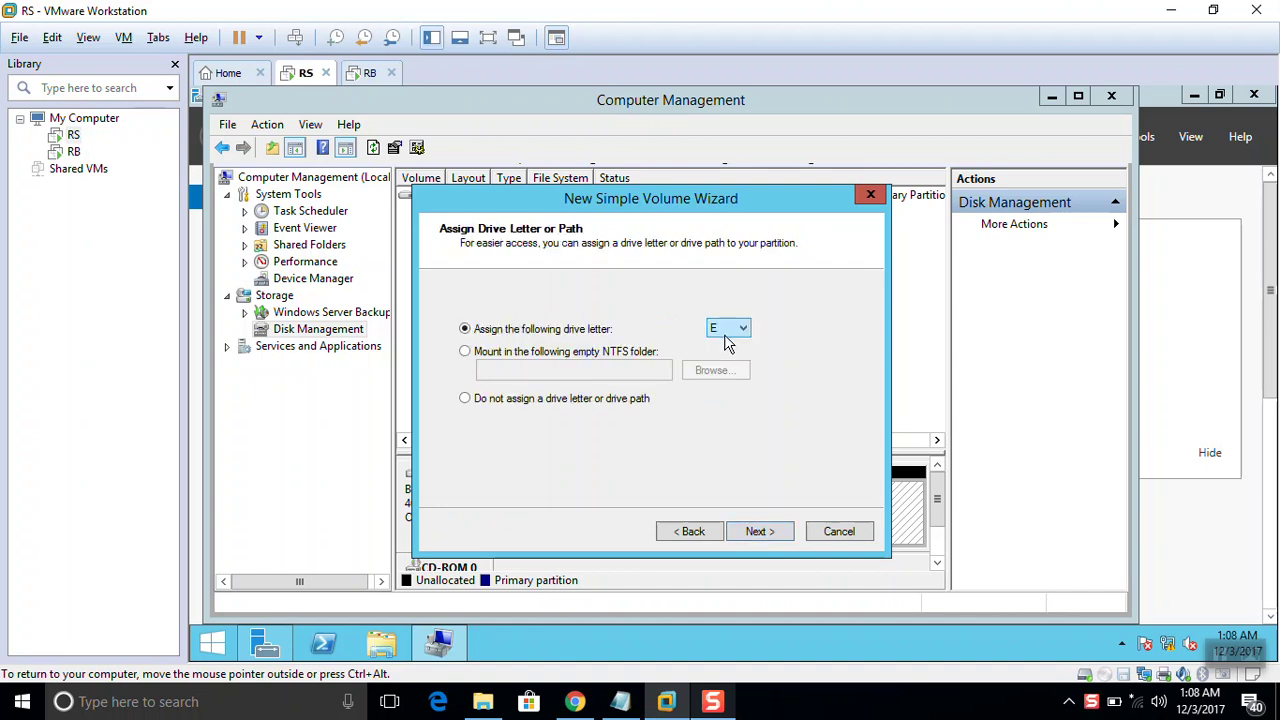
pyautogui.click(752, 534)
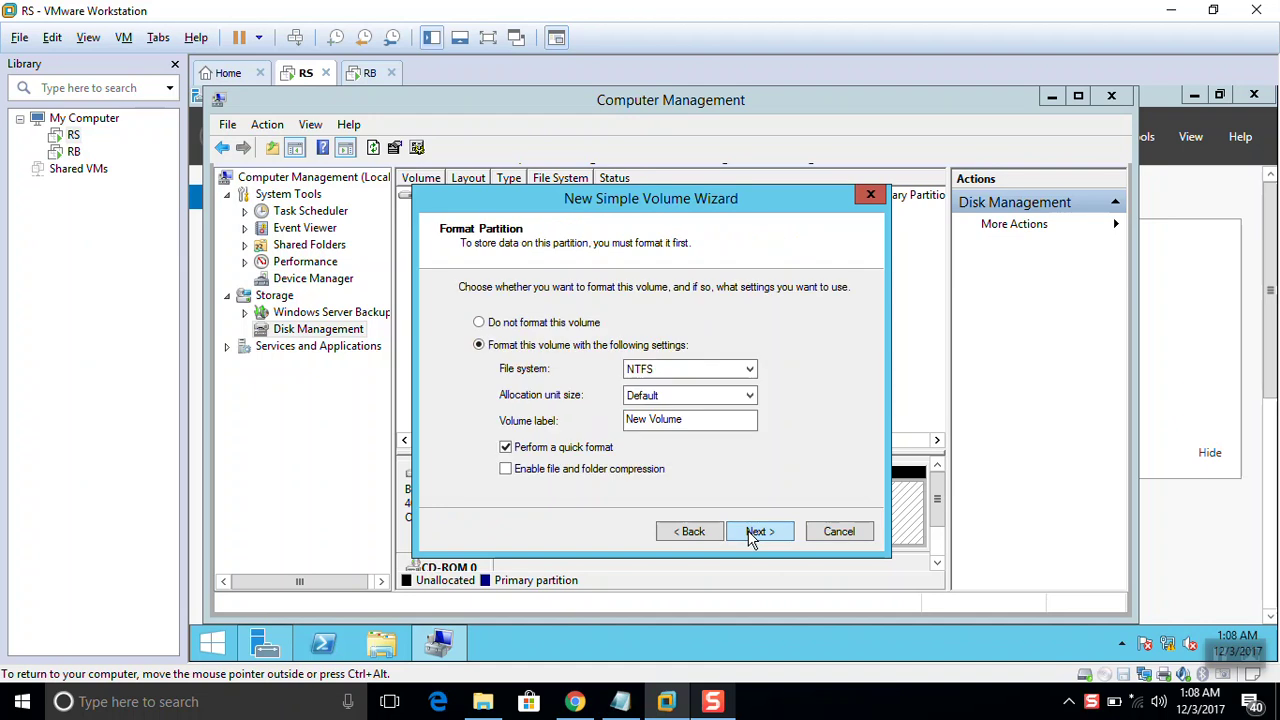
pyautogui.click(752, 534)
pyautogui.click(755, 533)
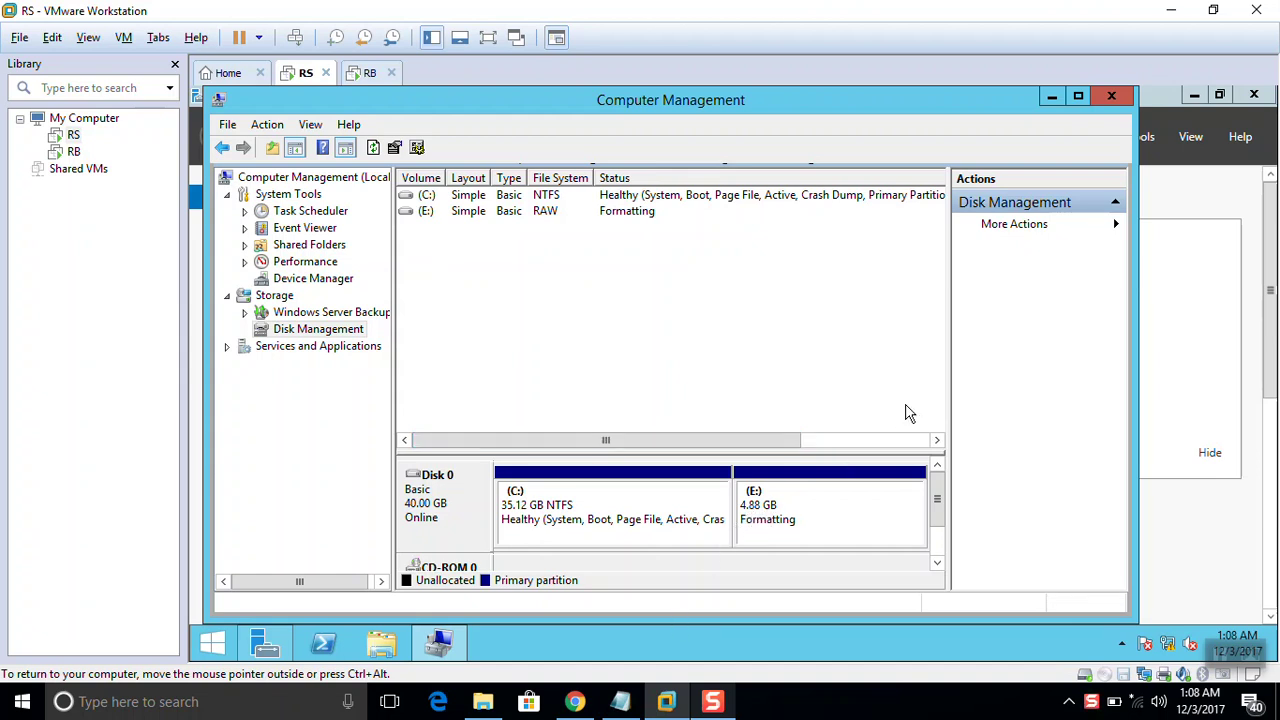
pyautogui.click(1104, 100)
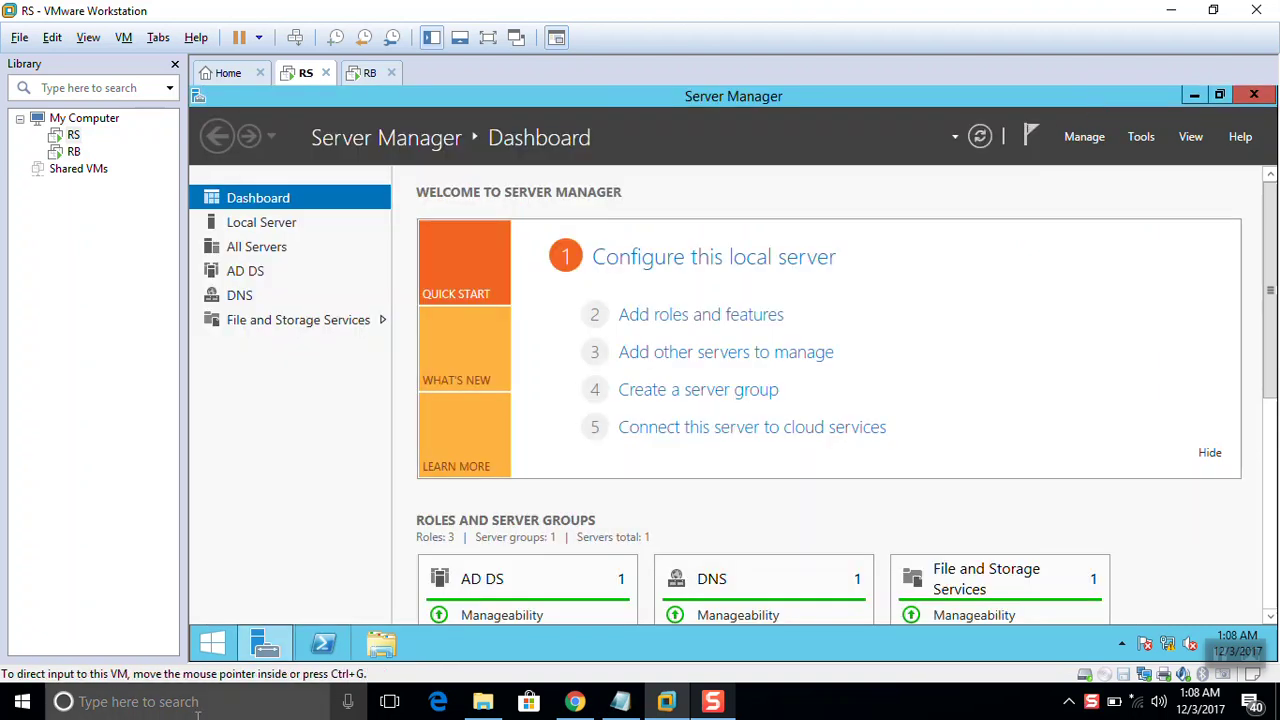
# Open the New Volume (E:) drive from This PC on the RS server
pyautogui.click(214, 648)
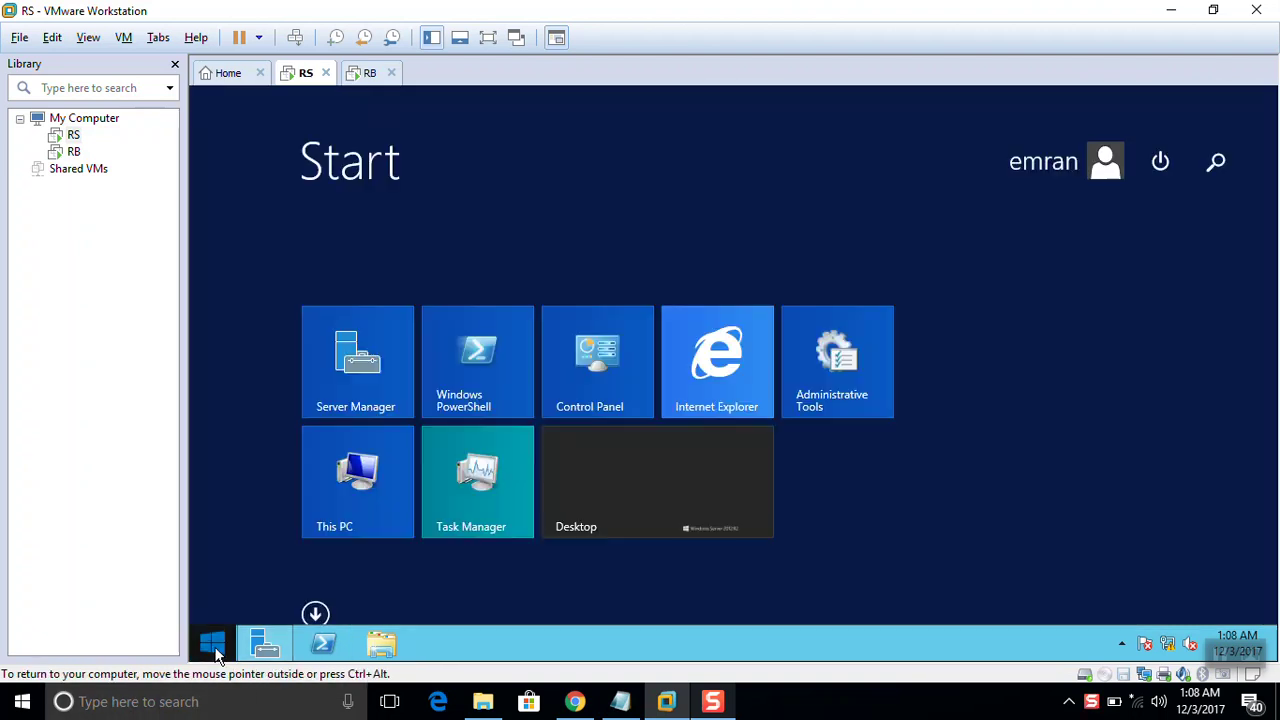
pyautogui.click(340, 477)
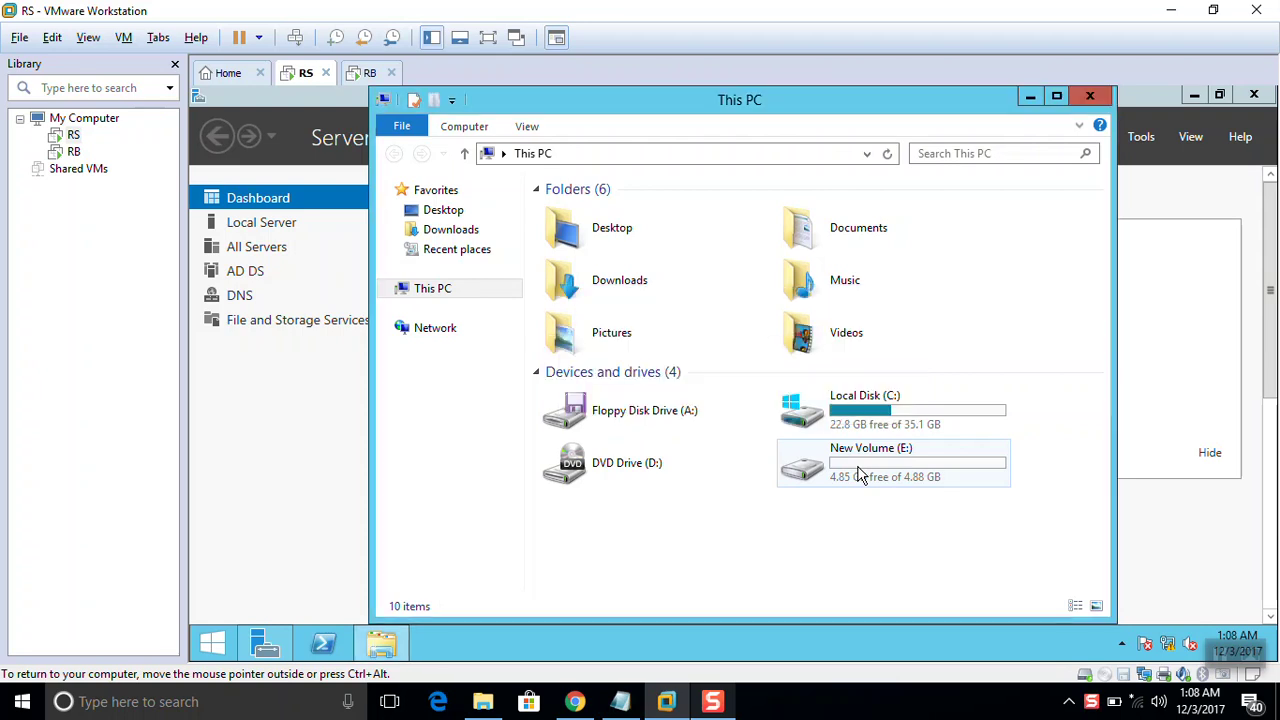
pyautogui.doubleClick(858, 470)
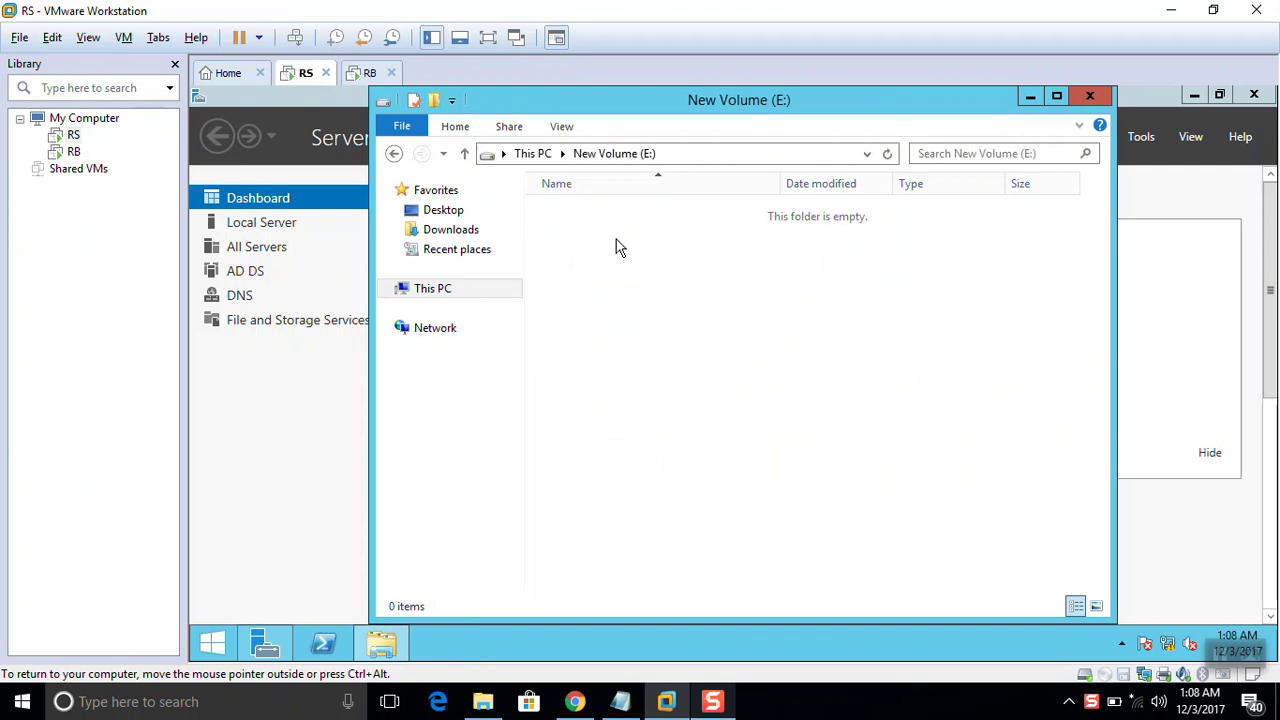
# Create a folder named raparin in the root of the E: volume
pyautogui.rightClick(616, 239)
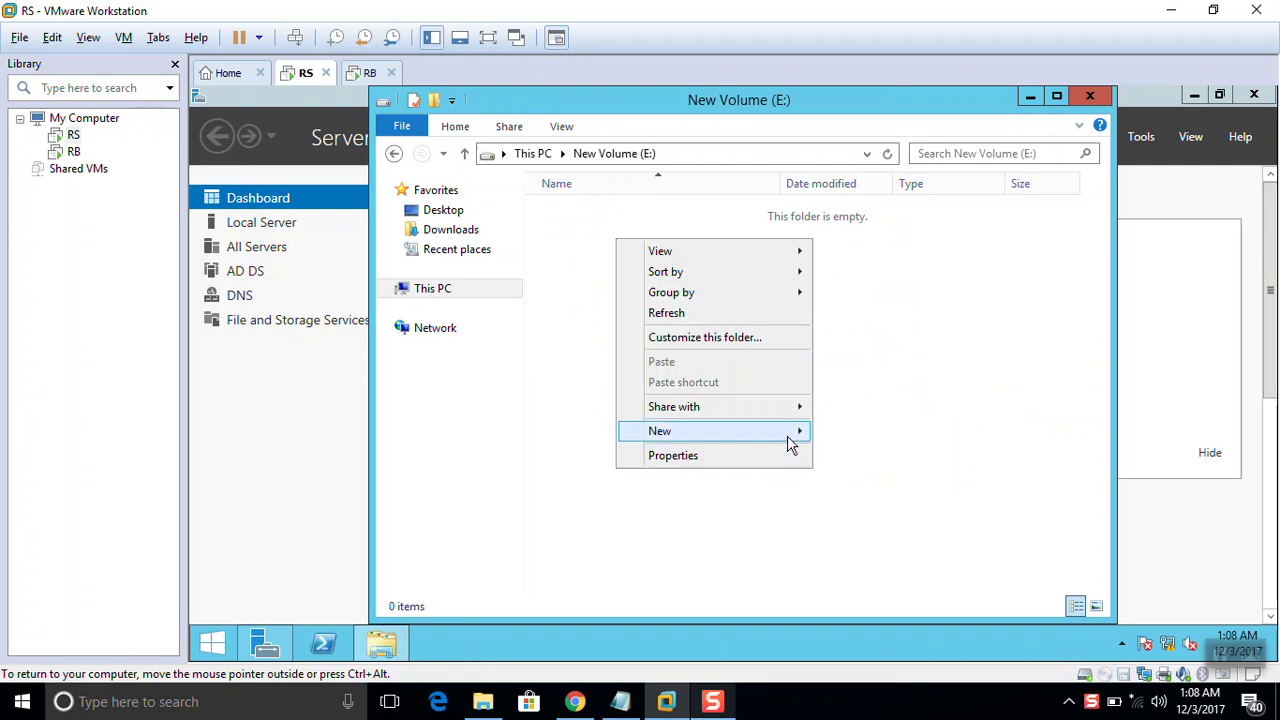
pyautogui.moveTo(789, 442)
pyautogui.click(856, 433)
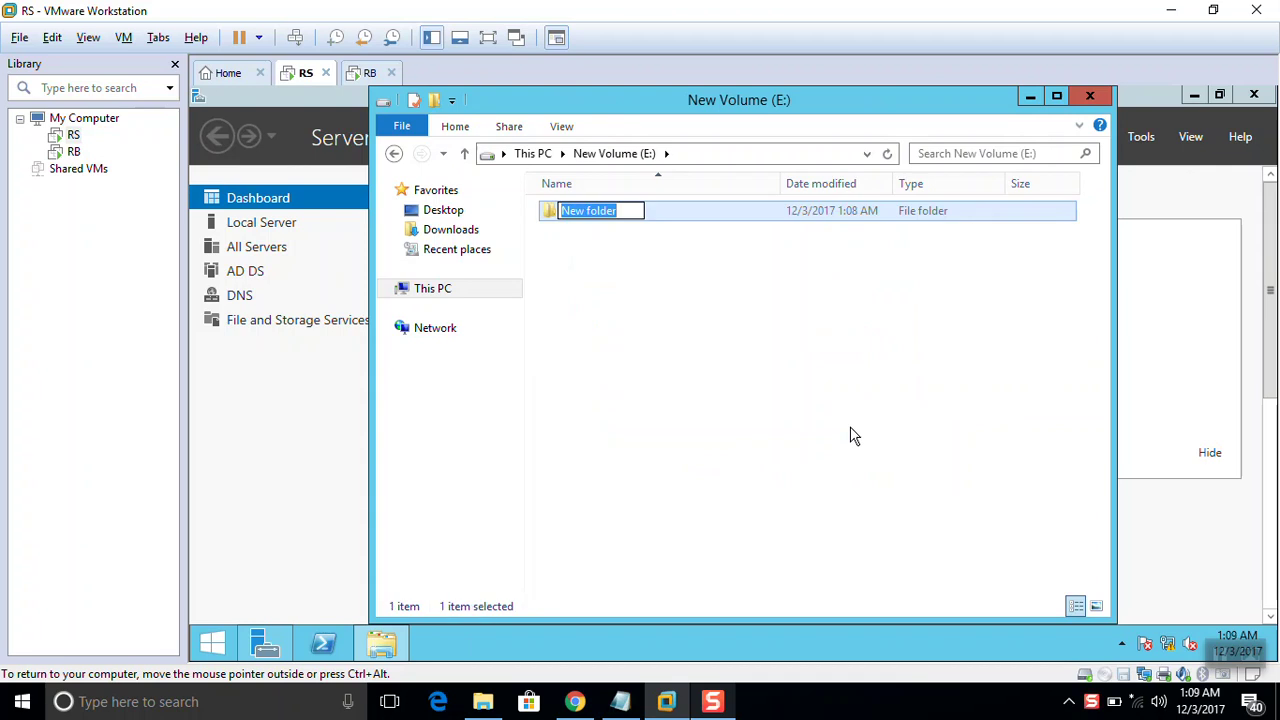
pyautogui.write('ra')
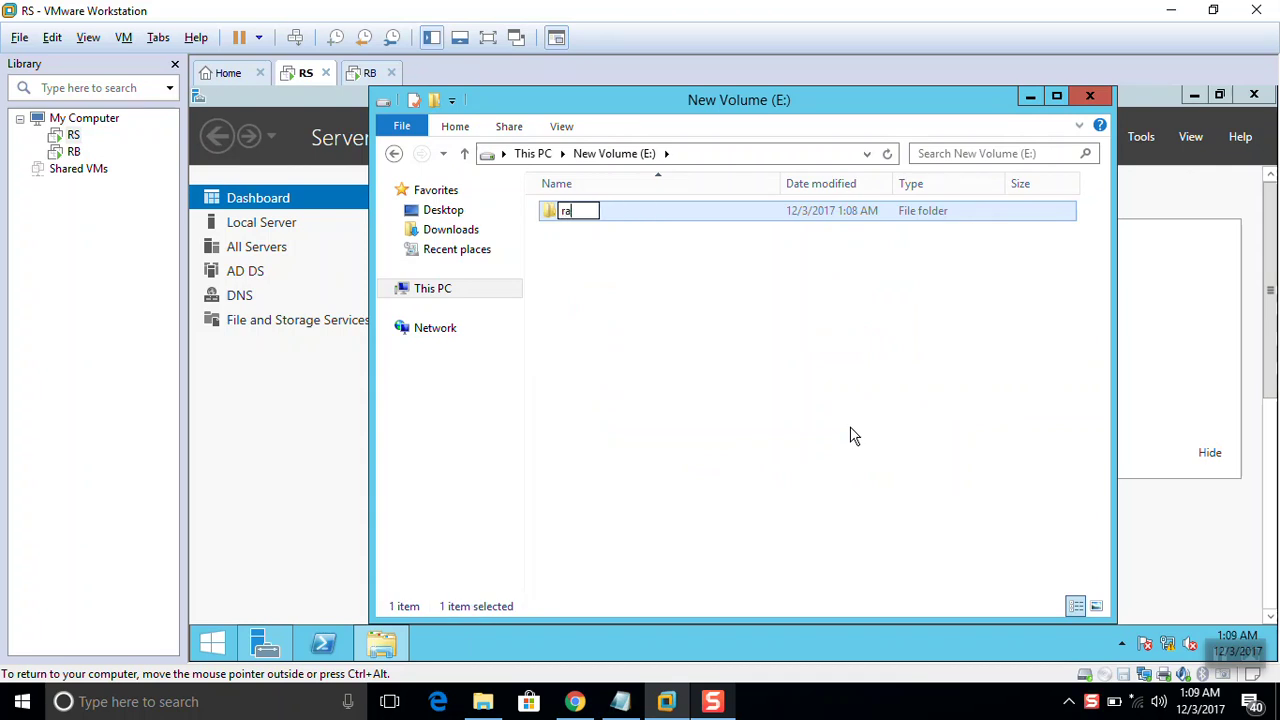
pyautogui.write('parin')
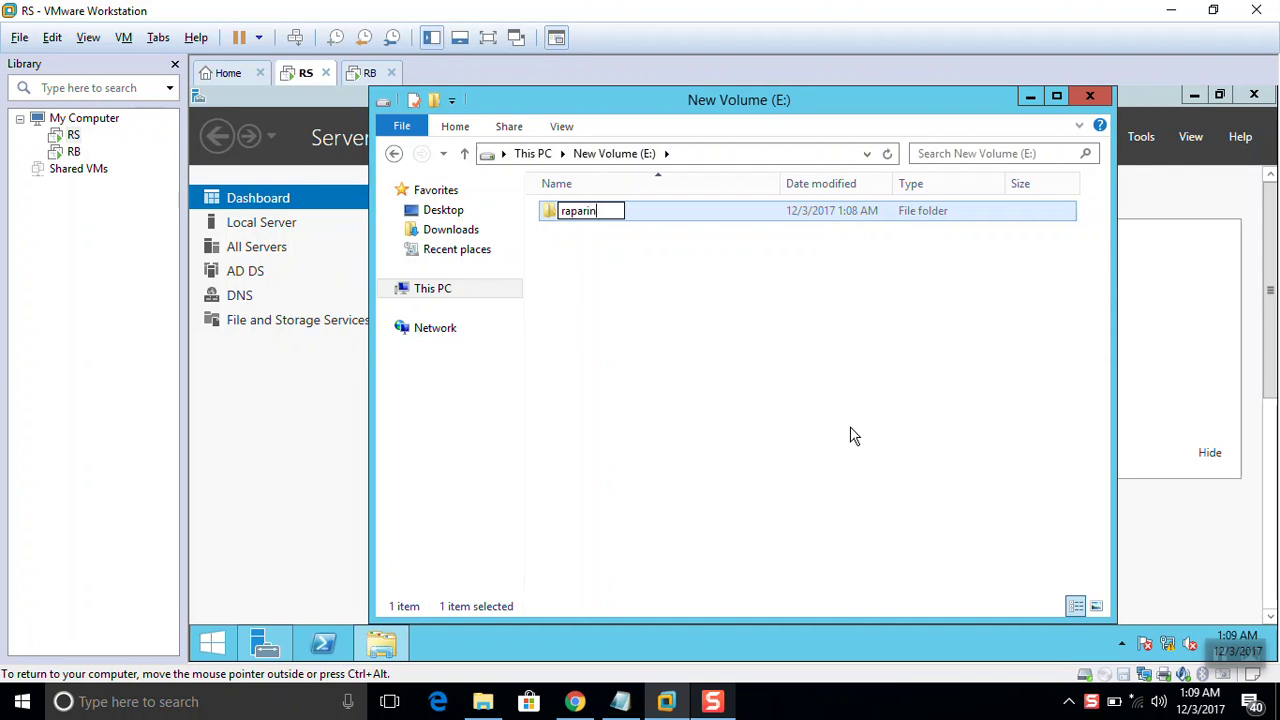
pyautogui.press('Return')
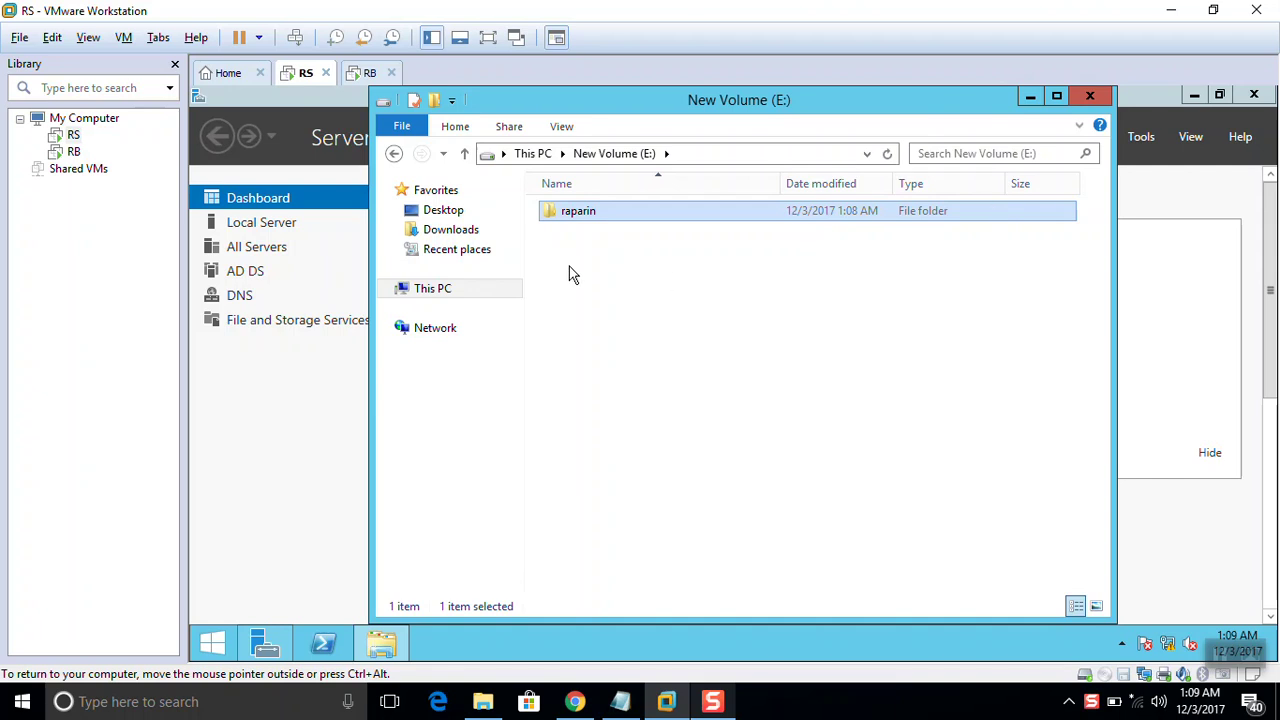
# View the item types that can be created inside the raparin folder, and close the folder window
pyautogui.doubleClick(605, 218)
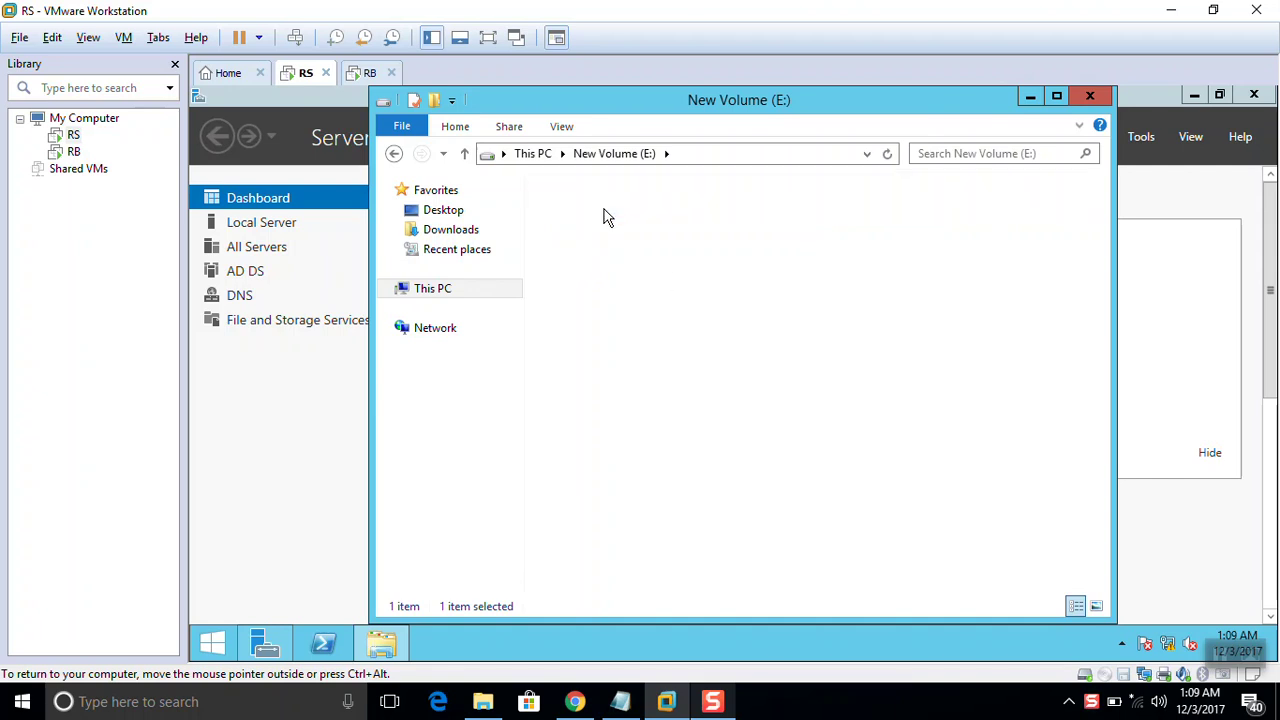
pyautogui.rightClick(612, 246)
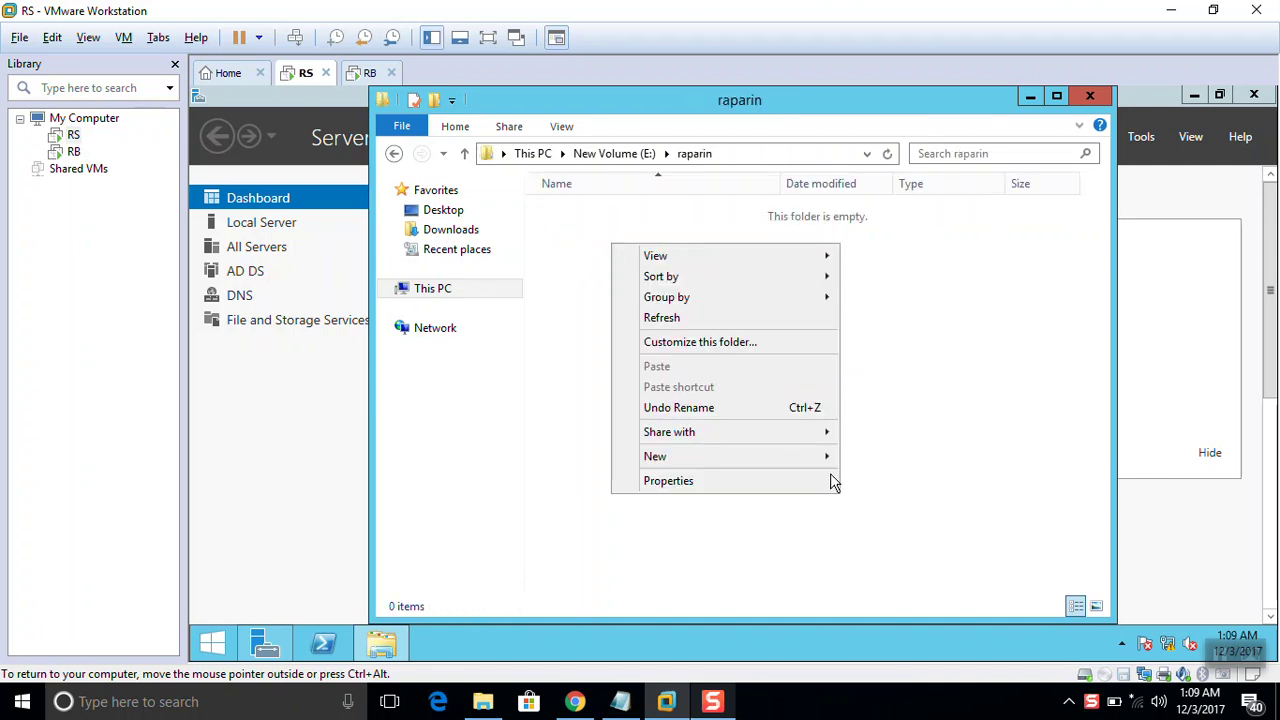
pyautogui.moveTo(808, 470)
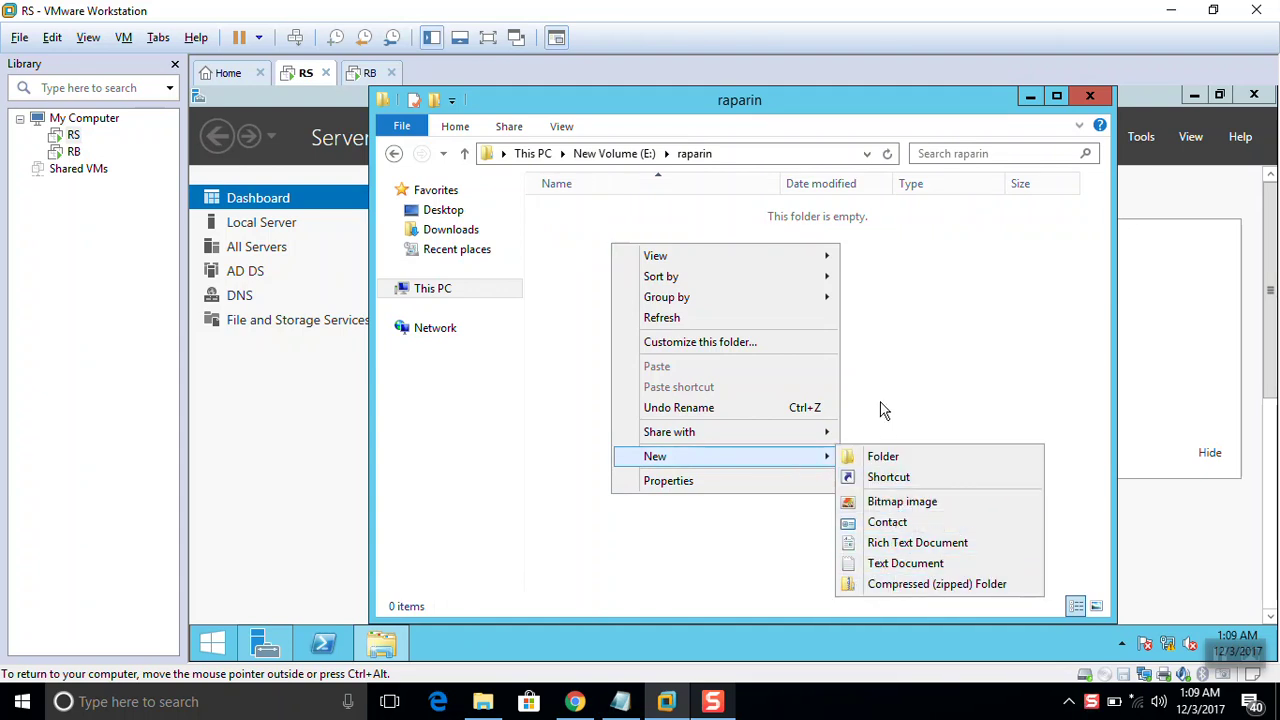
pyautogui.click(938, 353)
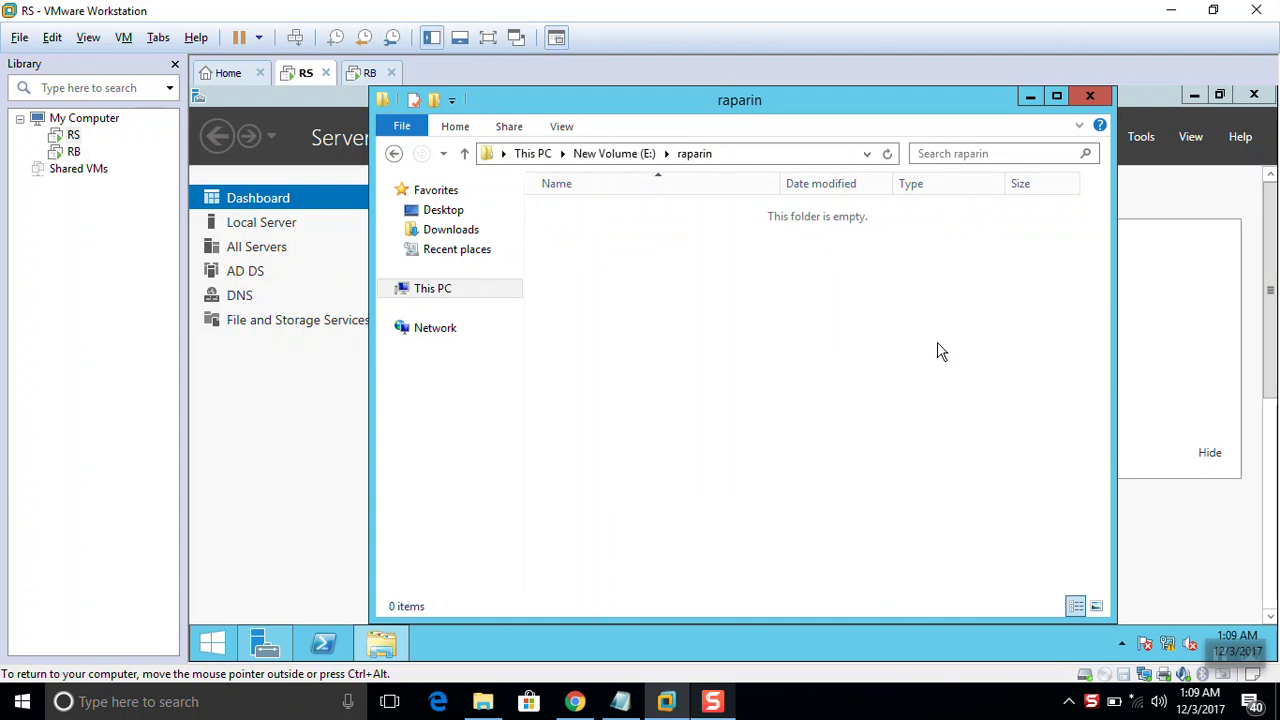
pyautogui.click(1079, 101)
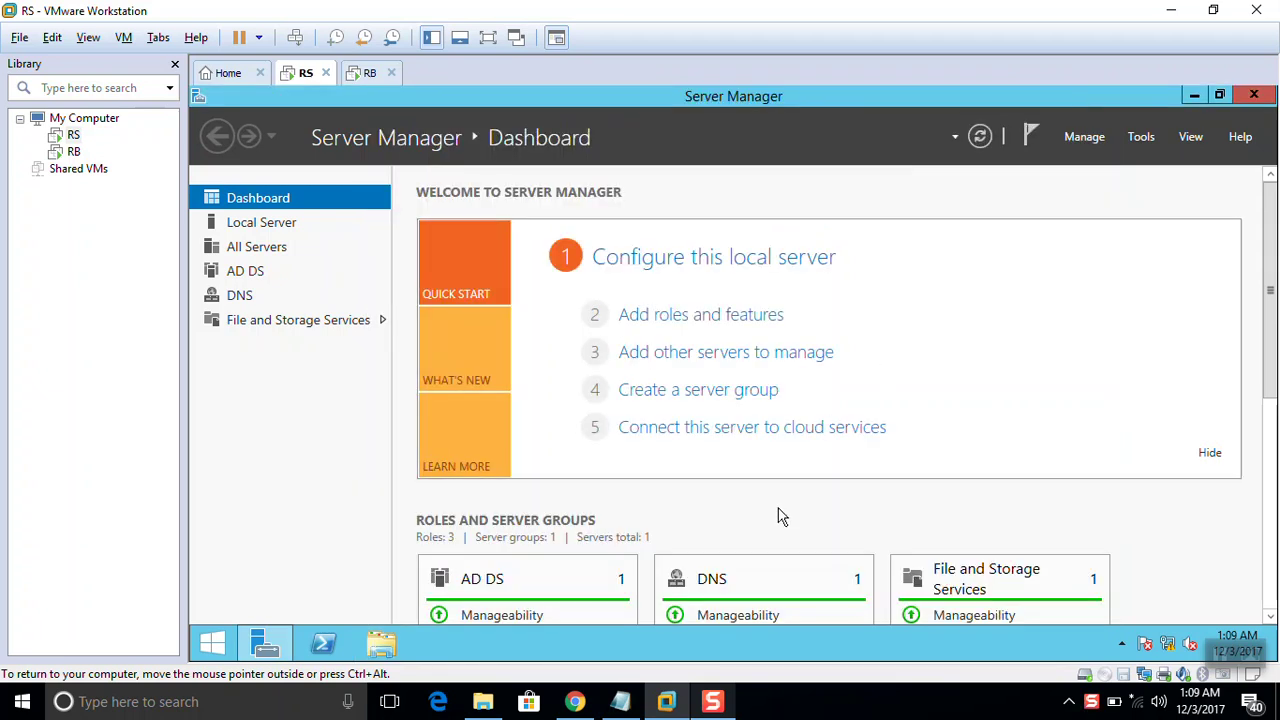
pyautogui.click(713, 702)
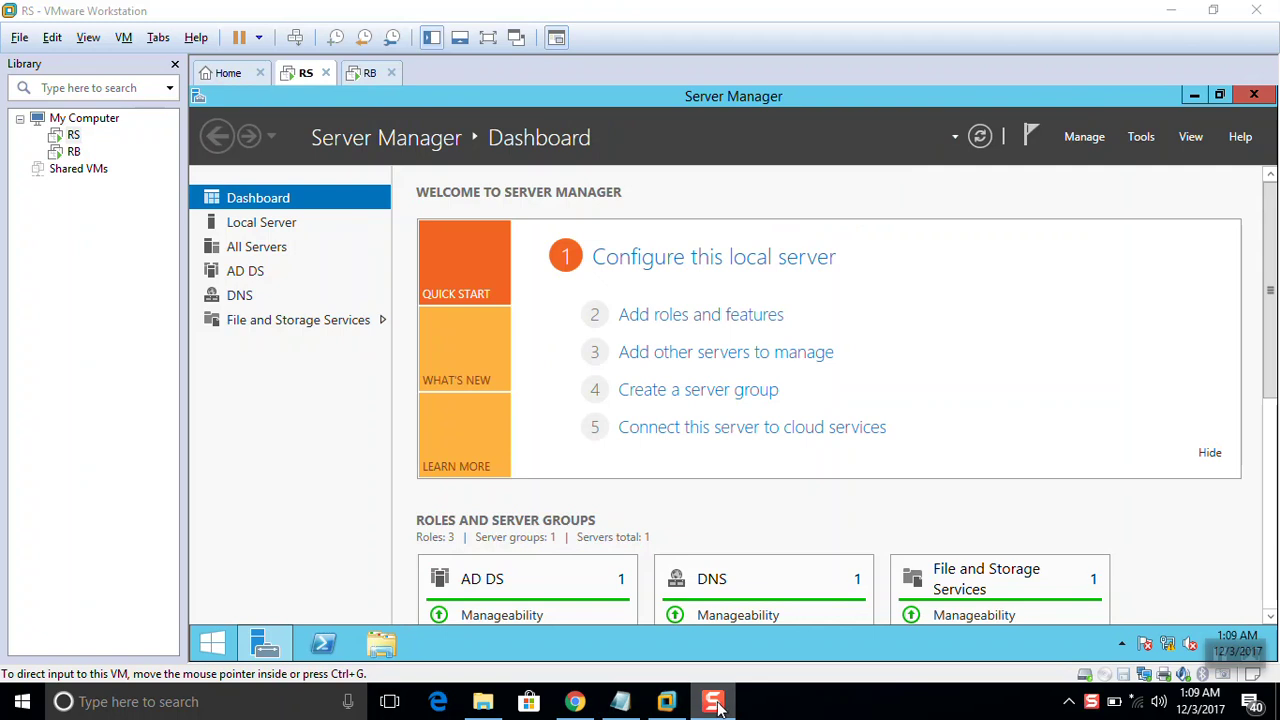